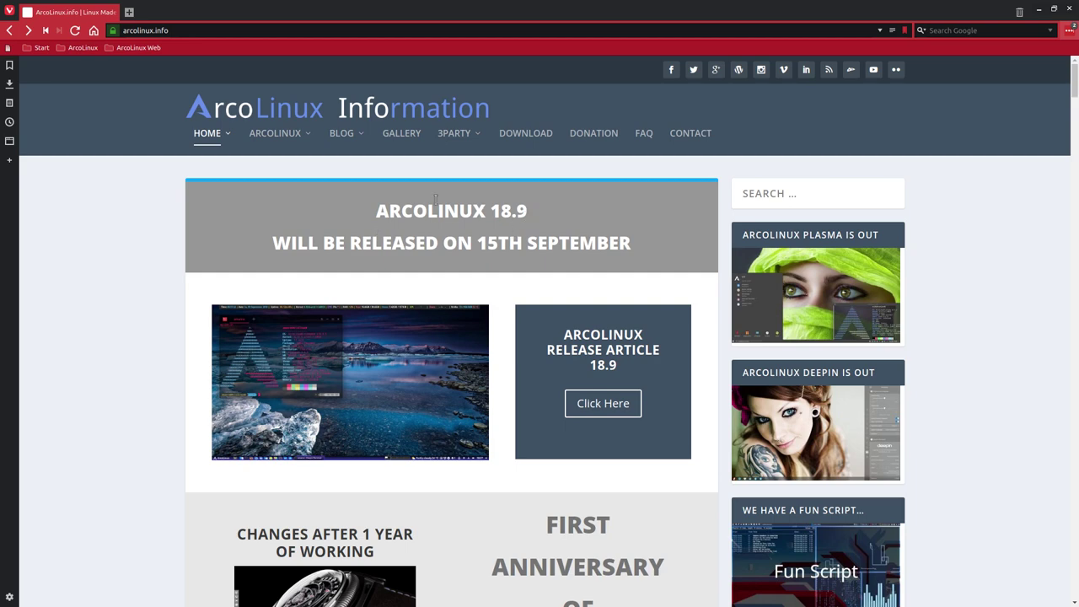
Follow the ArcoLinux download link to SourceForge, accept the privacy notice, and open the ArcoLinux ISO folder
click(531, 138)
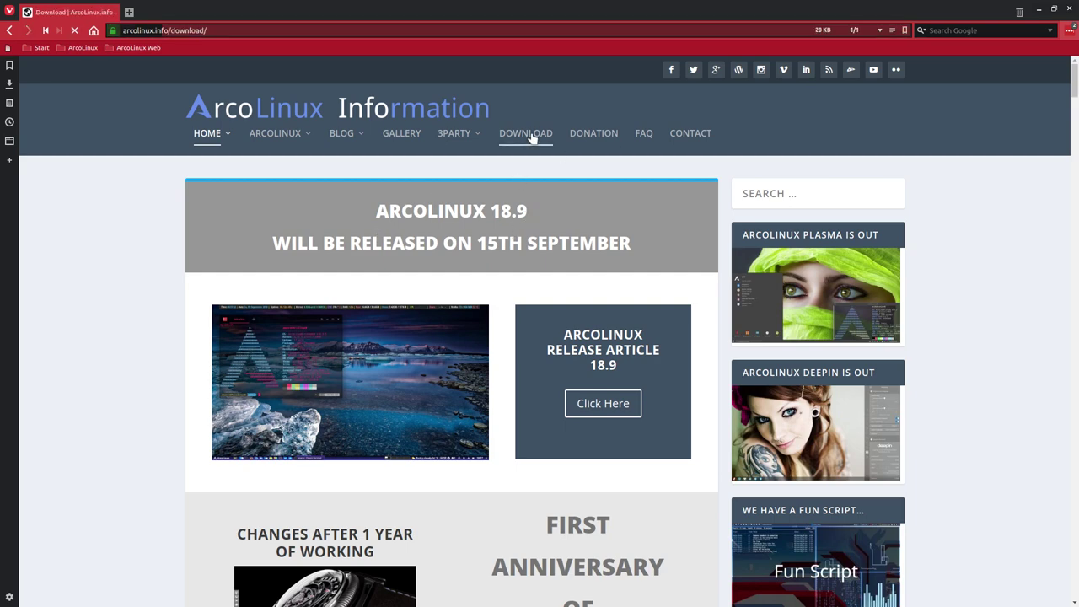
scroll(234, 219, down, 4)
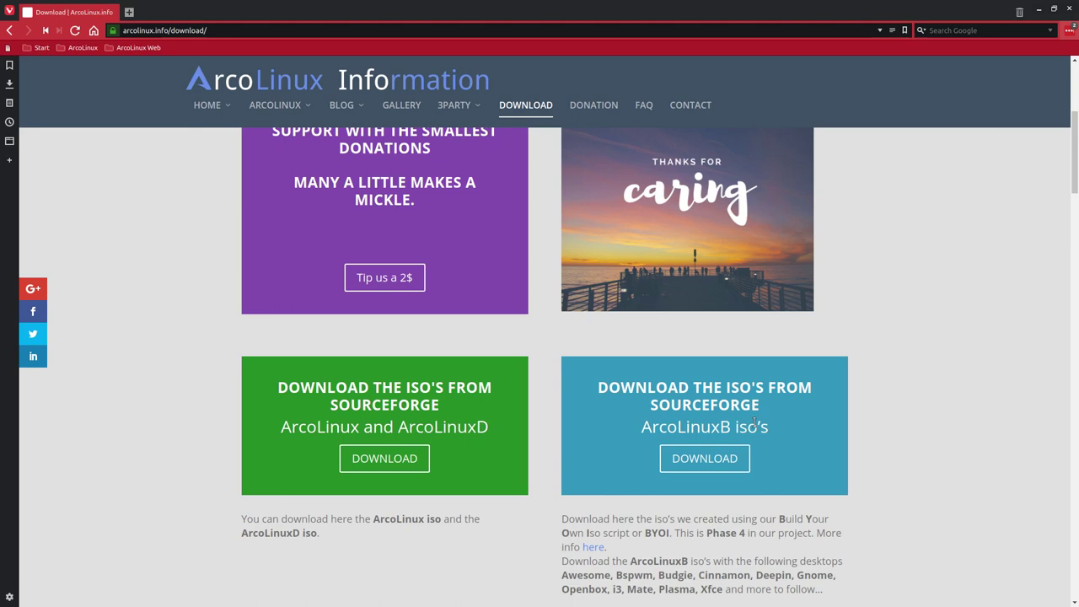
click(394, 463)
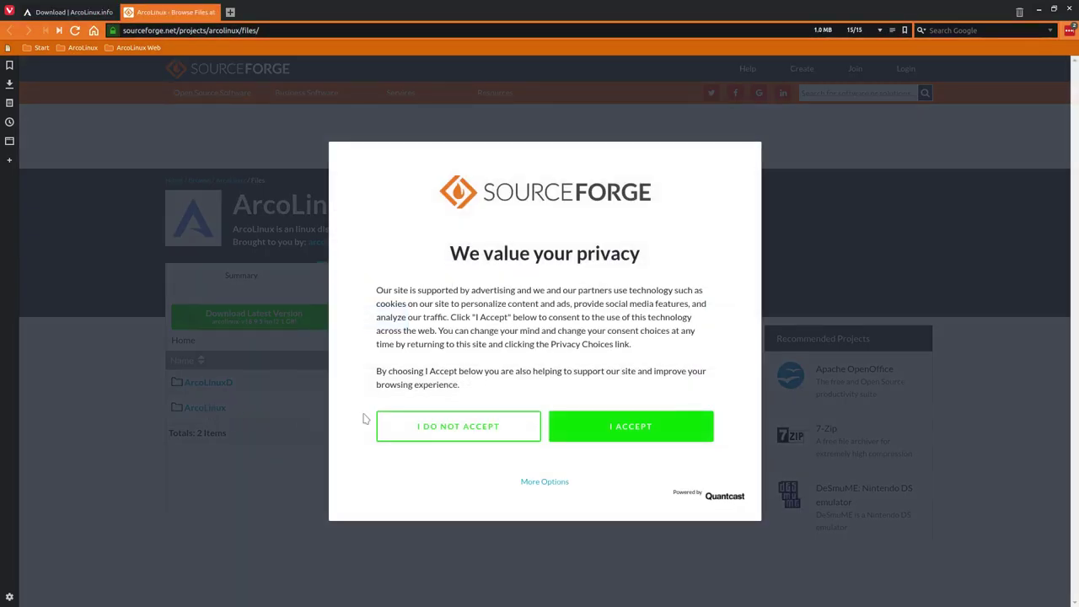
click(629, 433)
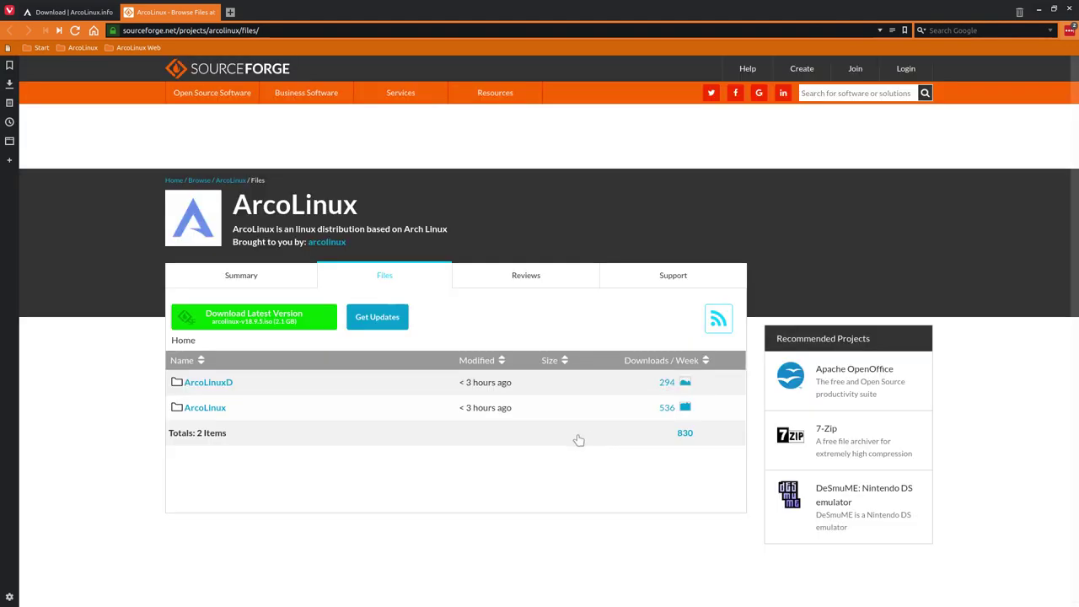
click(196, 410)
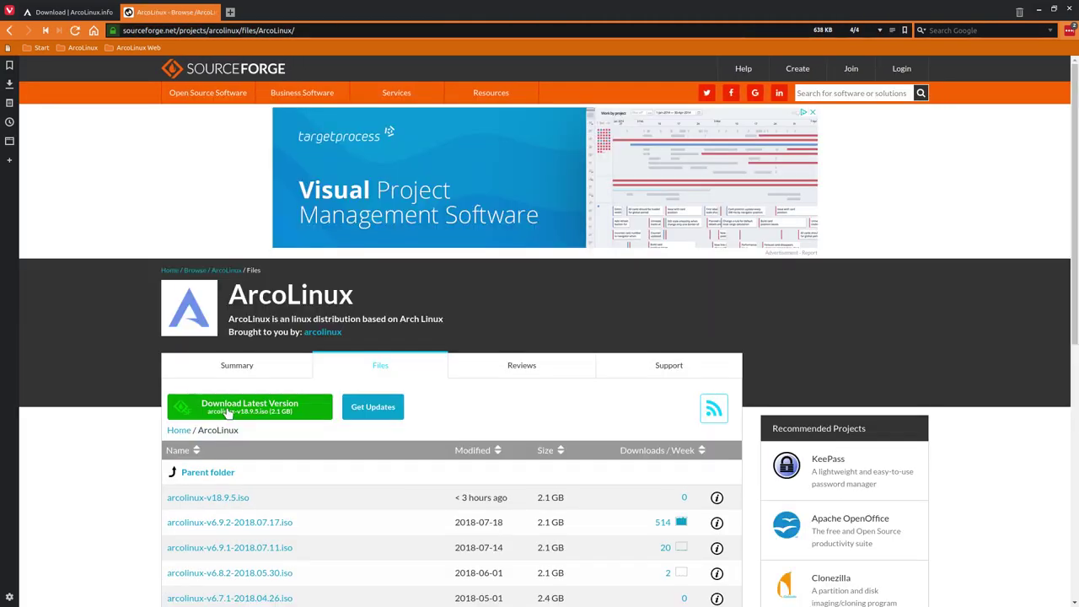
Start downloading arcolinux-v18.9.5.iso and review the alternative mirrors, keeping the University of Kent mirror
click(230, 500)
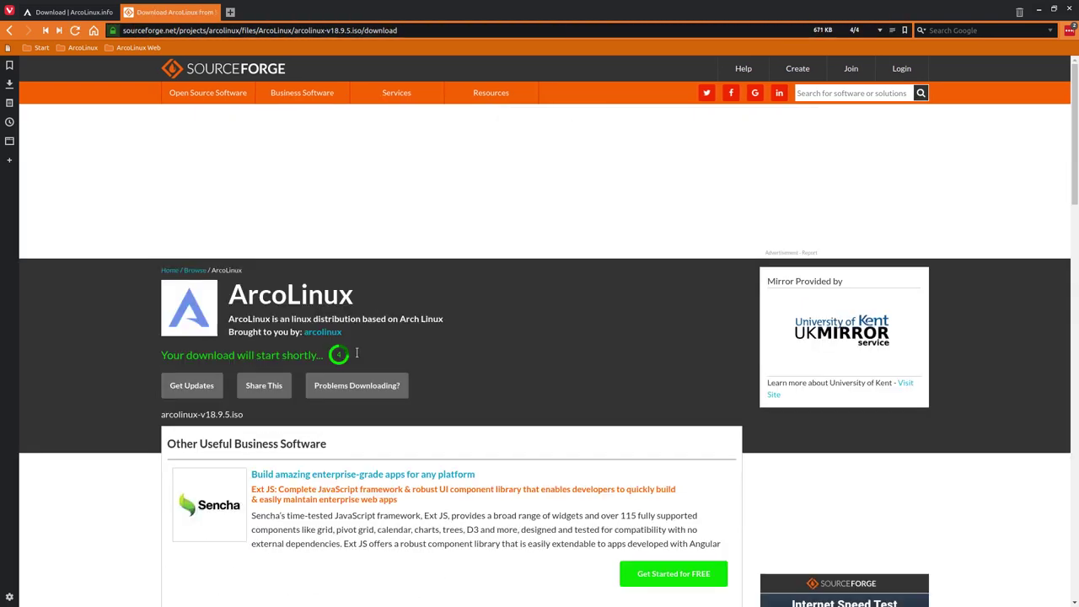
click(355, 388)
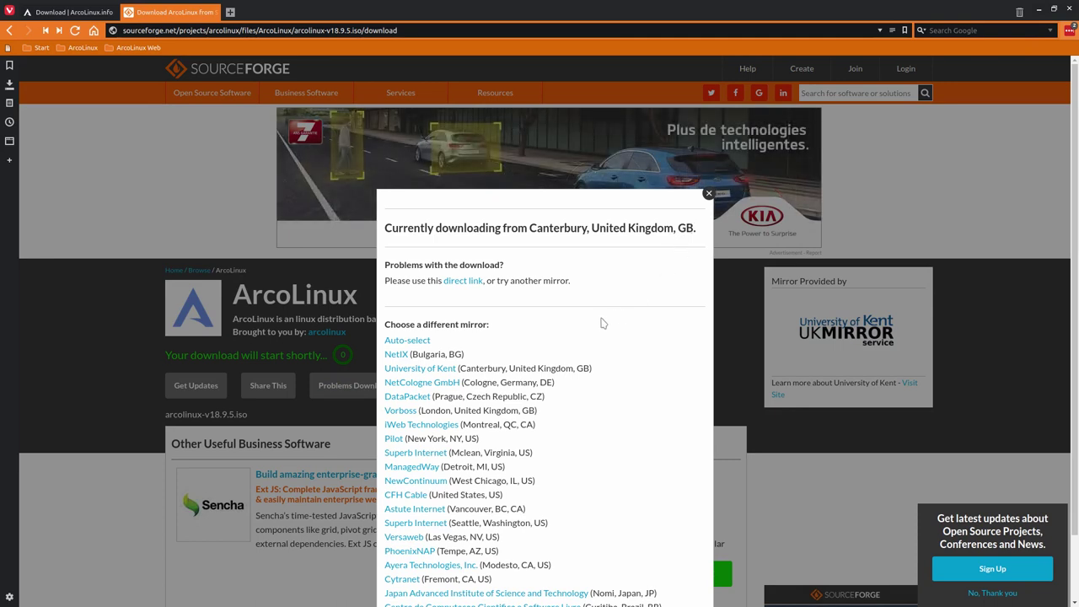
scroll(603, 323, down, 1)
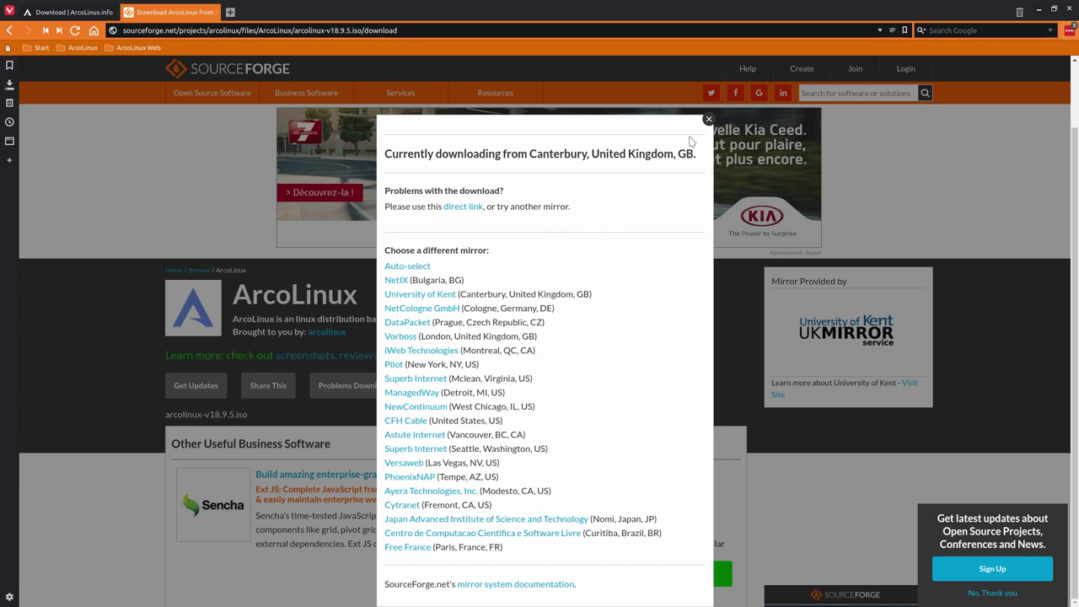
click(708, 120)
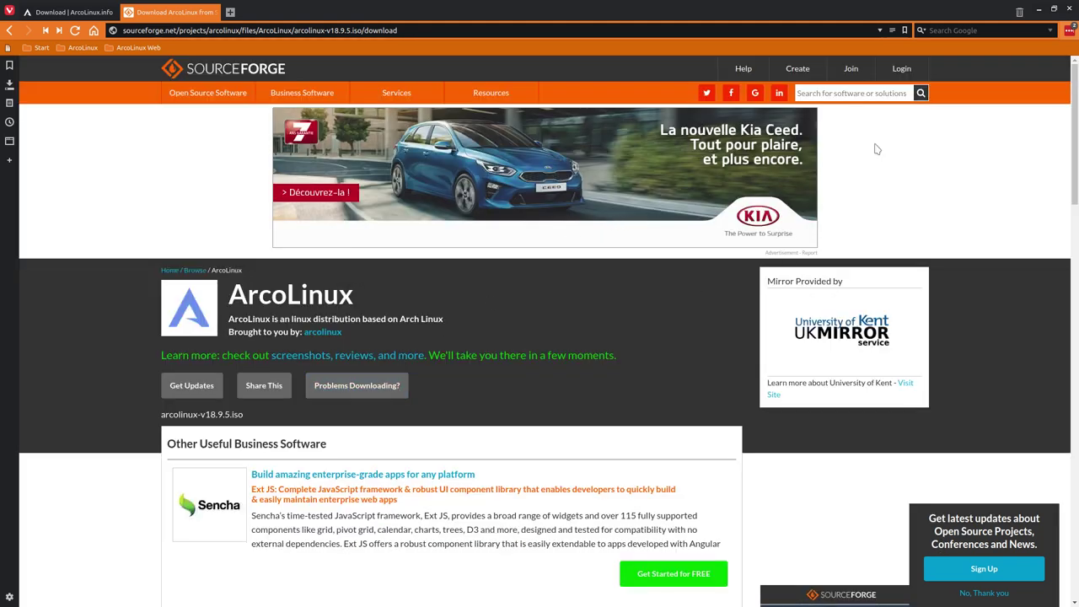
Show Vivaldi's downloads panel, clear finished entries, and wait for arcolinux-v18.9.5.iso to complete
click(9, 86)
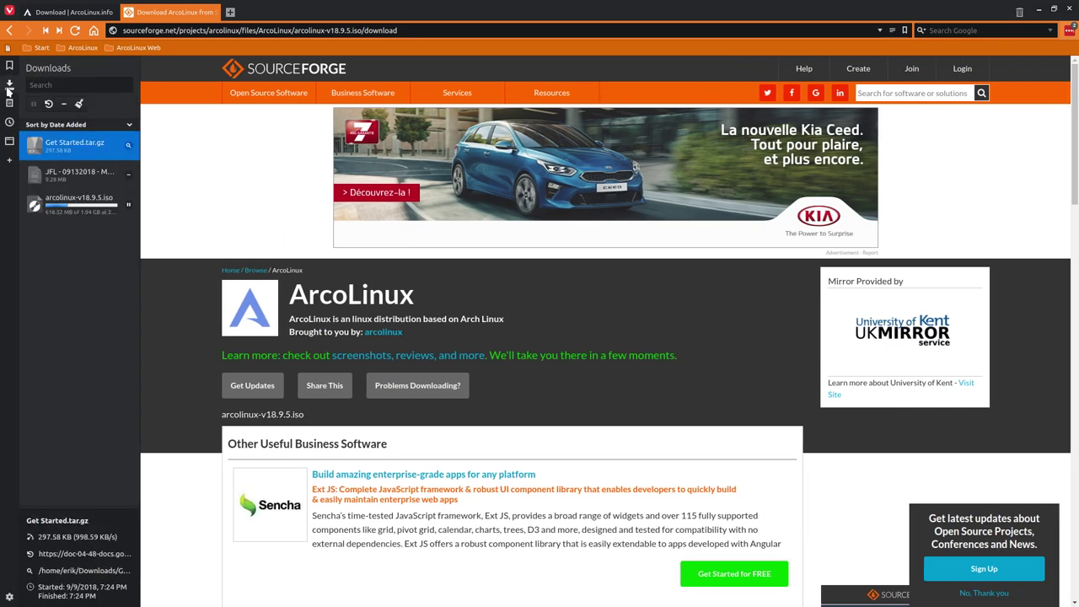
click(79, 104)
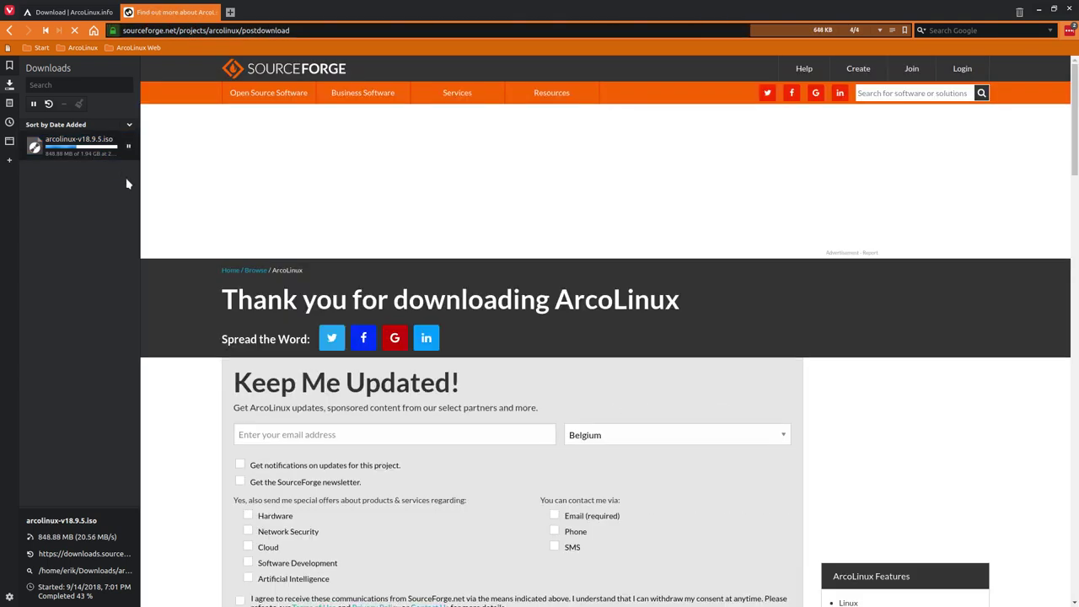
mouse_move(106, 155)
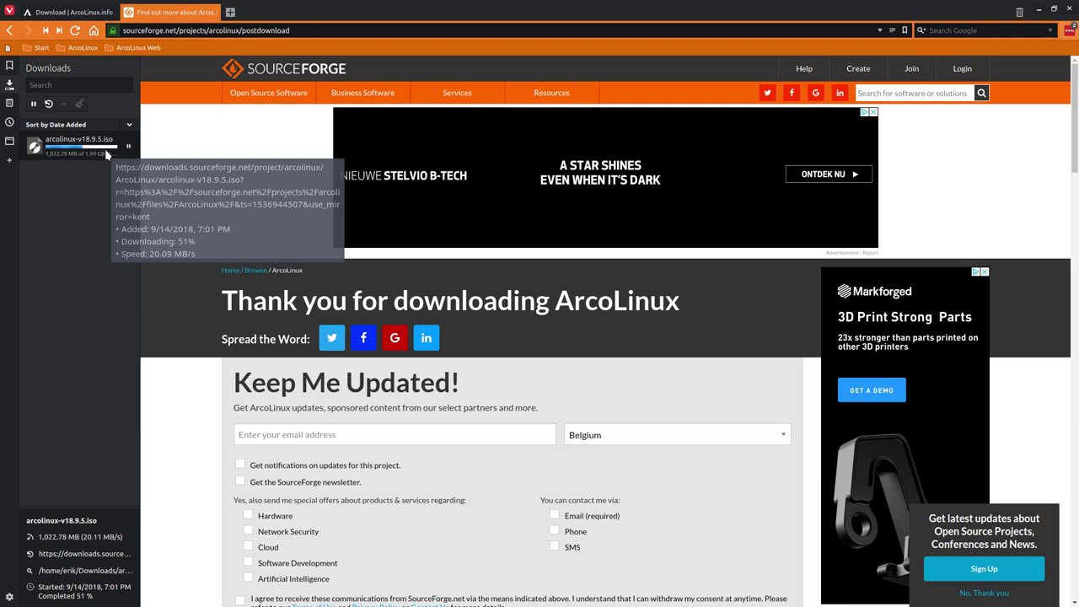
click(75, 363)
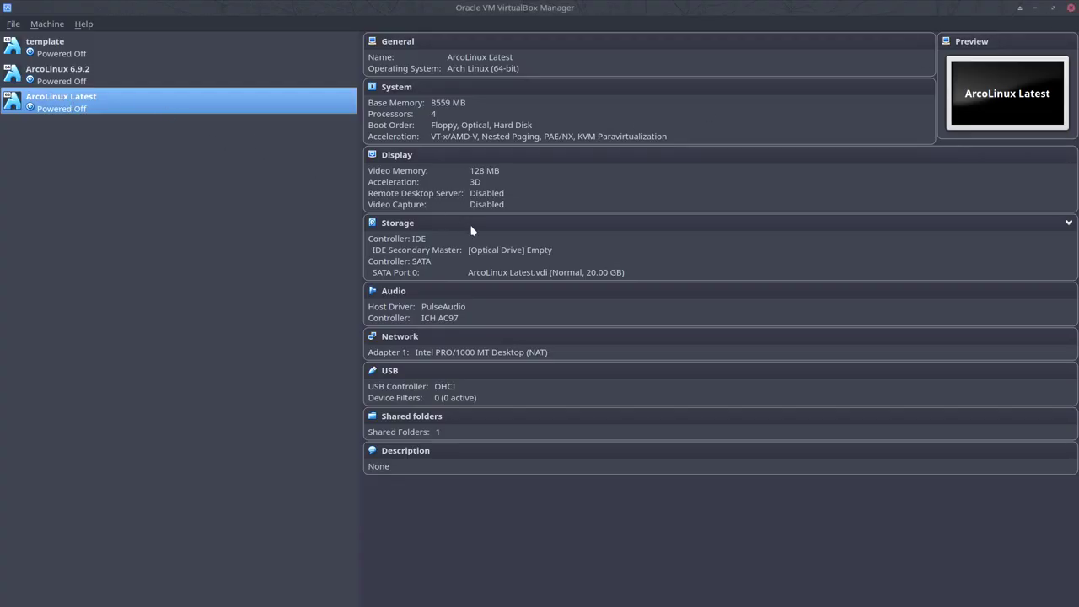
Load Downloads/arcolinux-v18.9.5.iso into the ArcoLinux Latest VM's empty optical drive
click(506, 249)
click(384, 218)
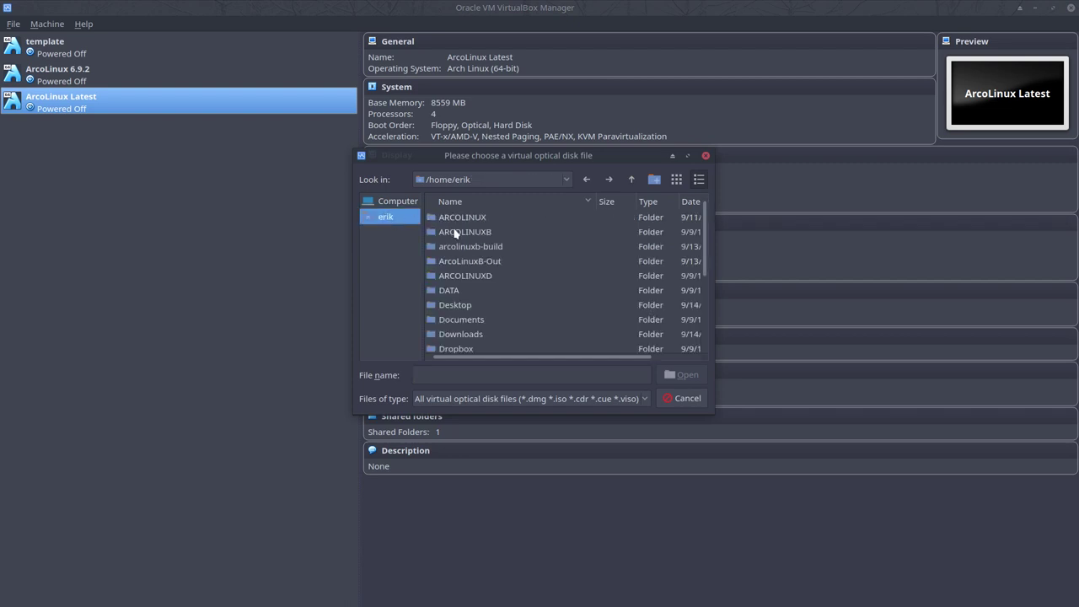
double_click(468, 335)
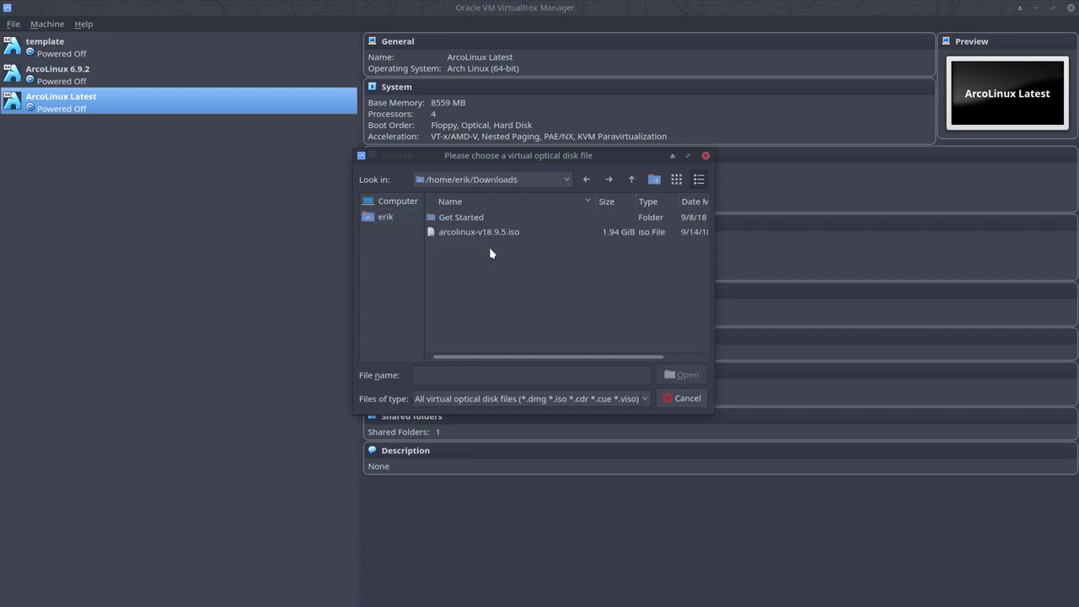
click(489, 232)
click(683, 377)
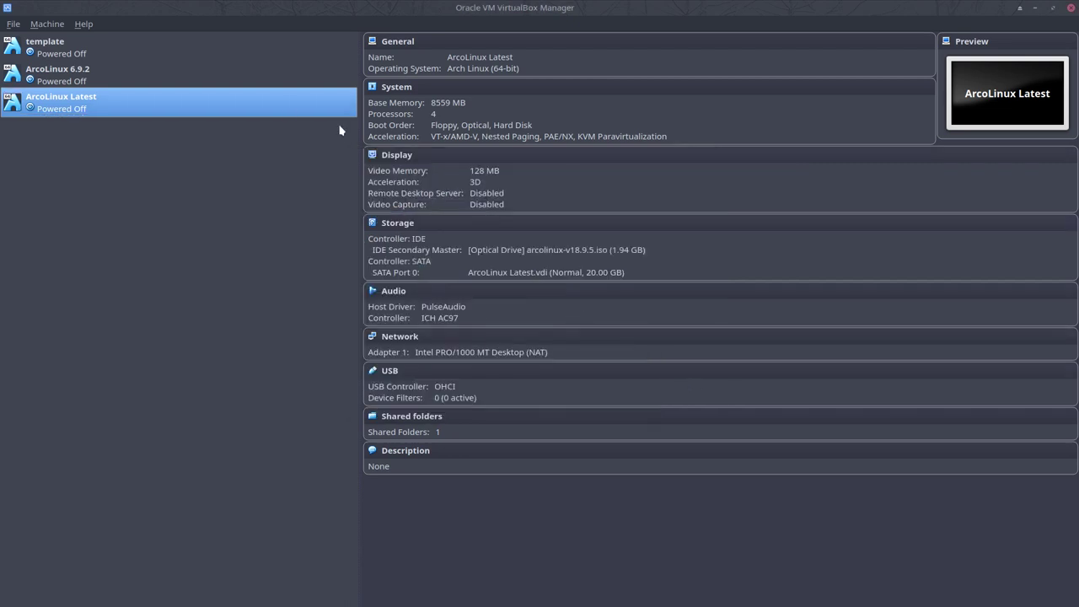
Start the ArcoLinux Latest VM, boot the live system, and switch to fullscreen
double_click(268, 108)
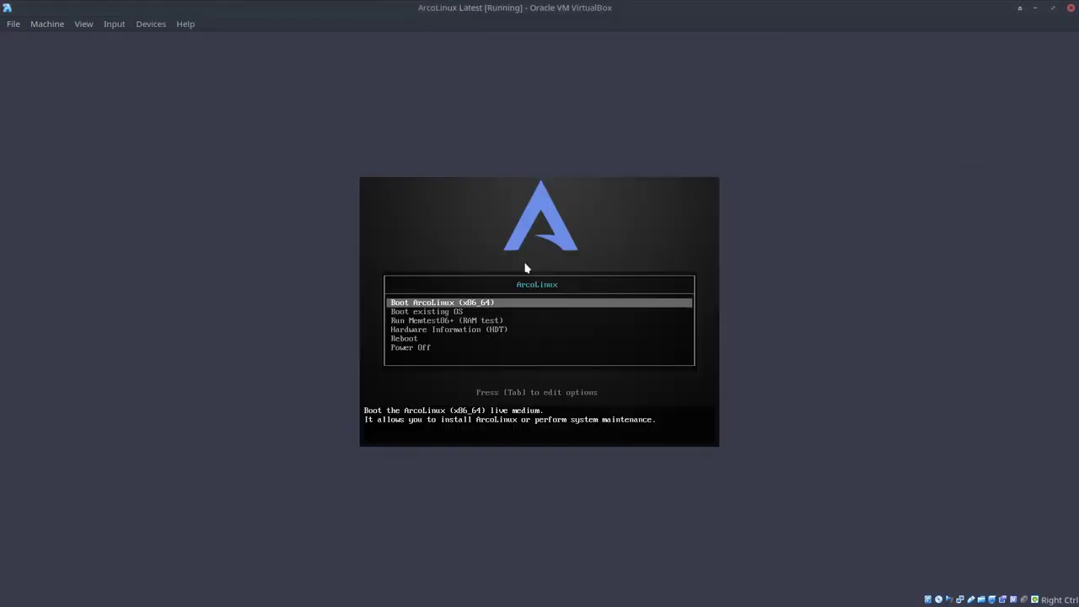
key(Return)
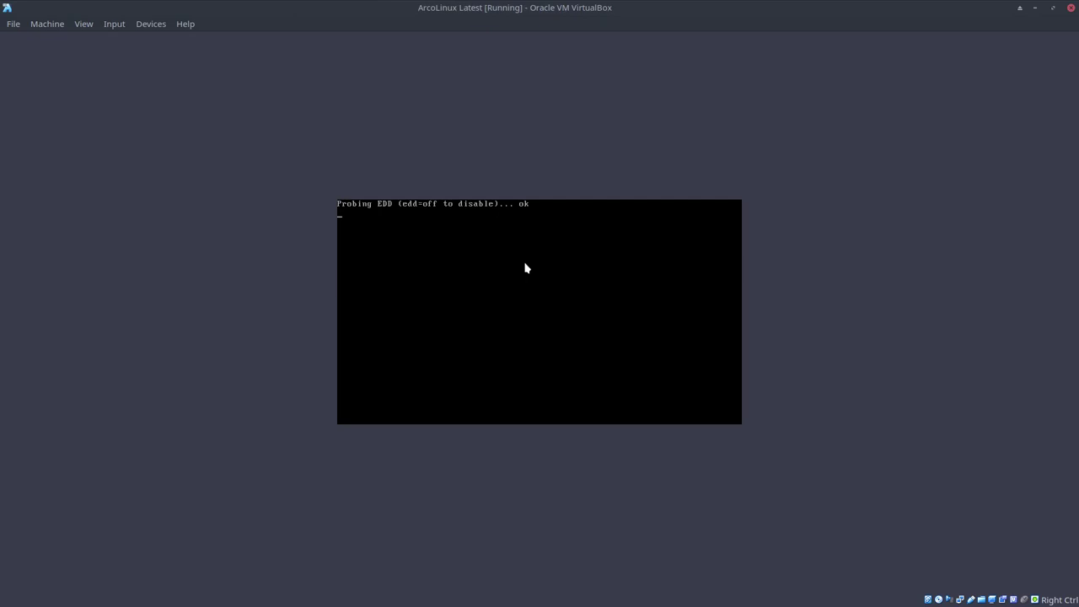
key(ctrl+f)
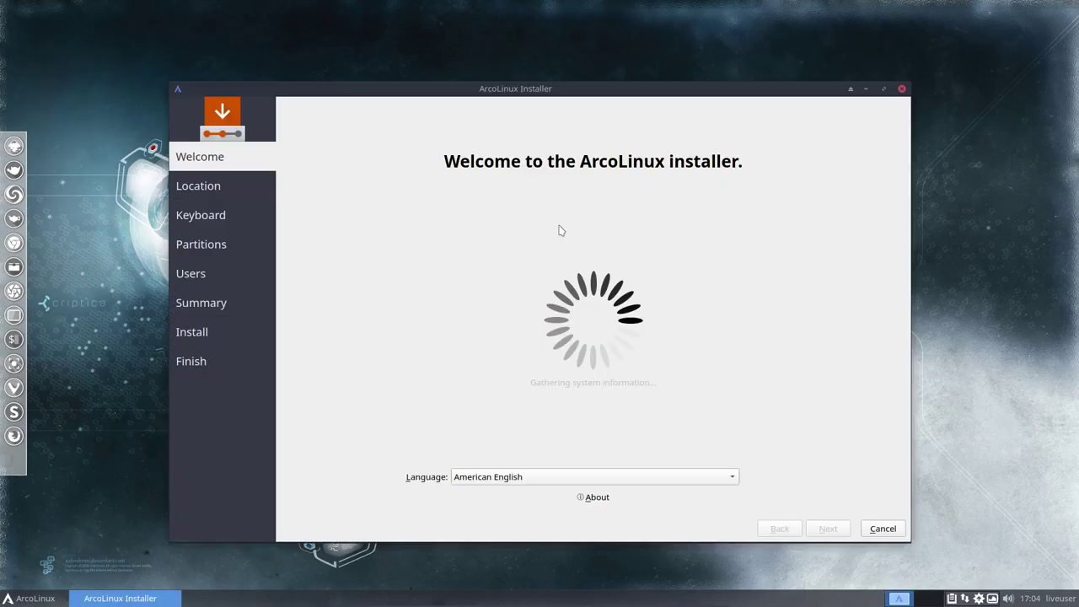
Accept the Brussels timezone, pick the Belgian keyboard layout, and choose to erase the whole disk
click(828, 531)
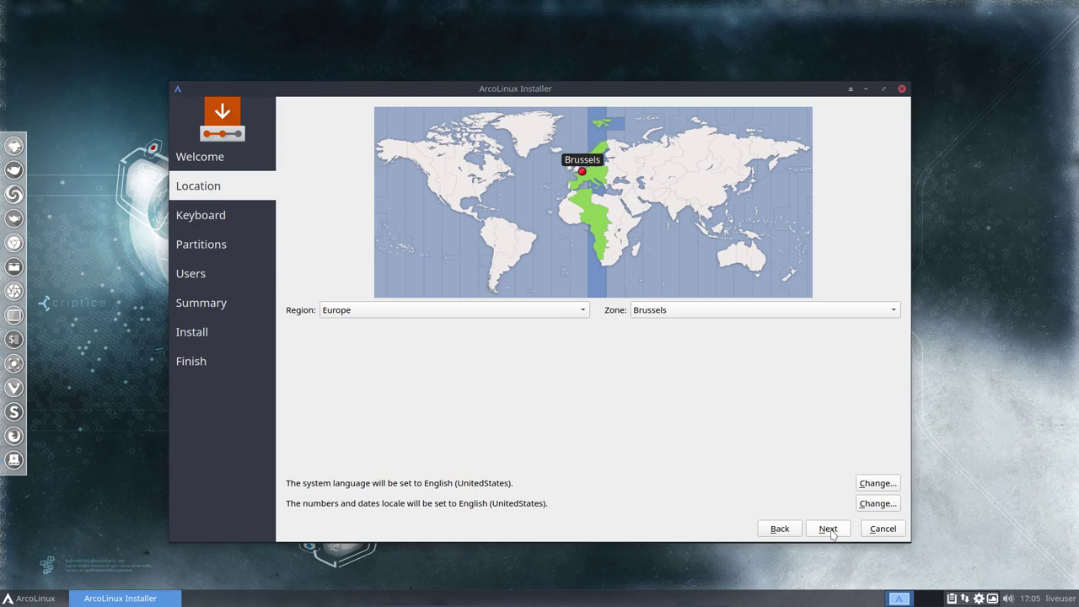
click(829, 529)
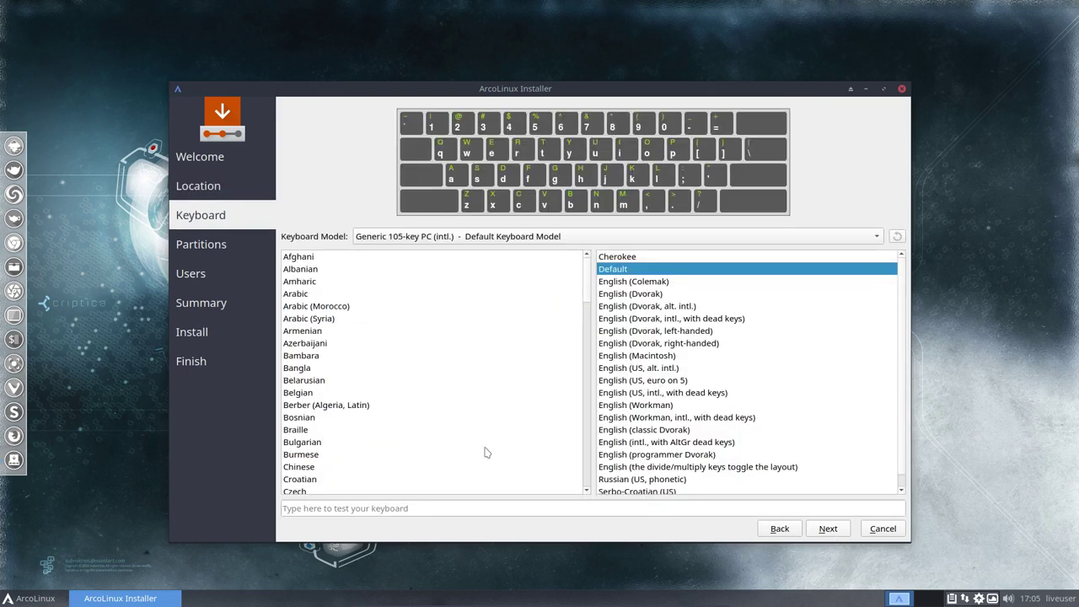
click(308, 393)
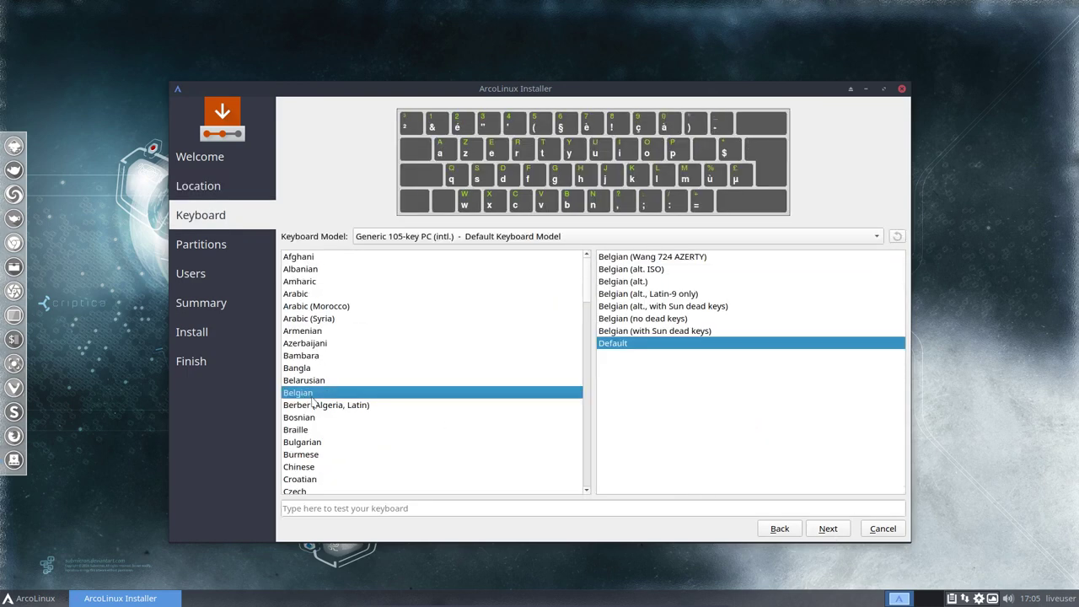
click(829, 531)
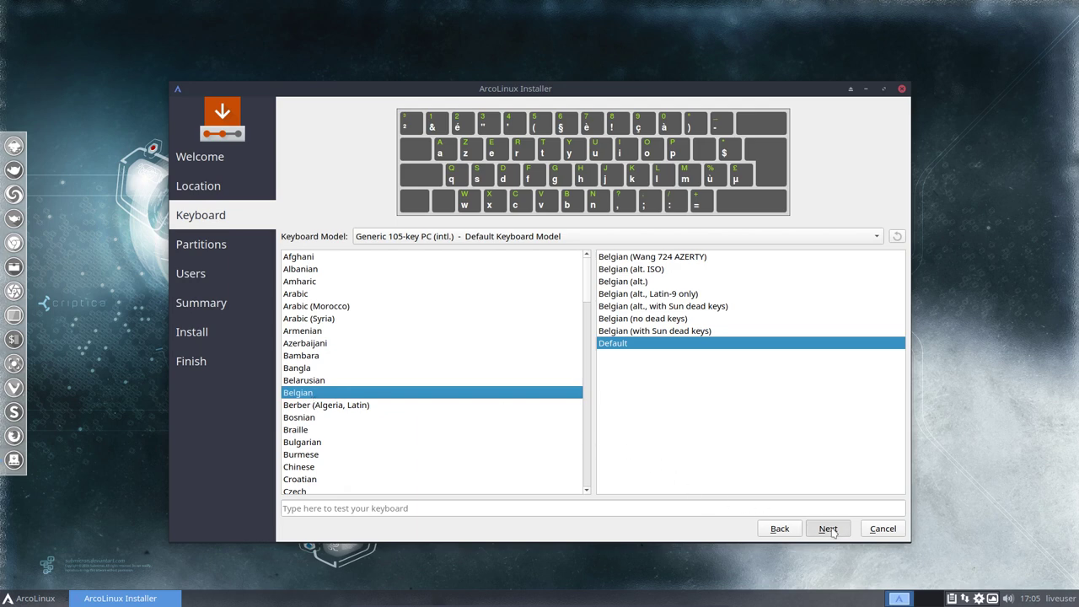
click(291, 151)
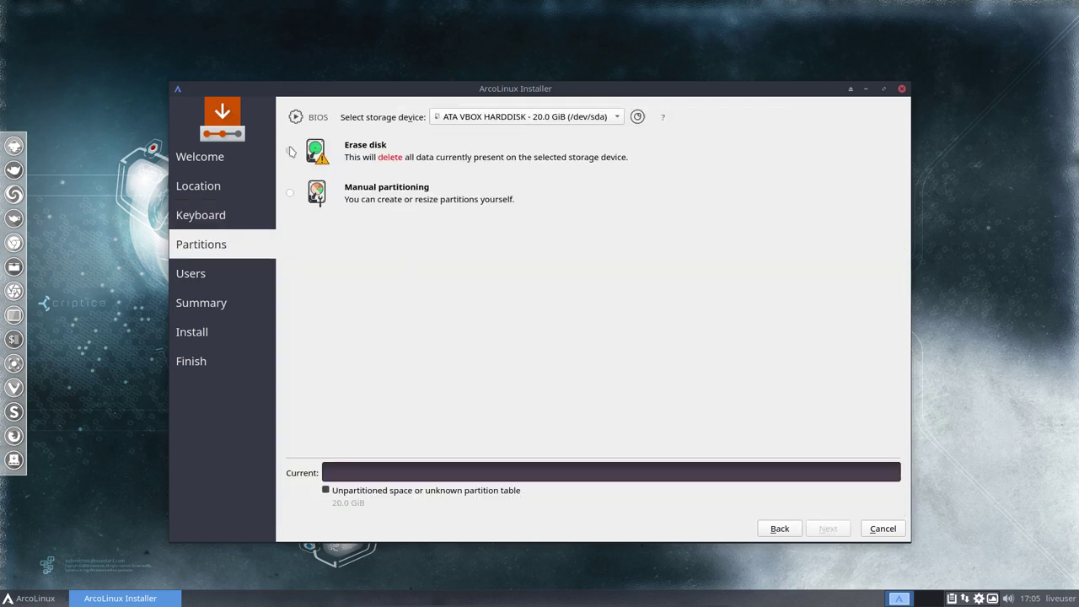
click(834, 532)
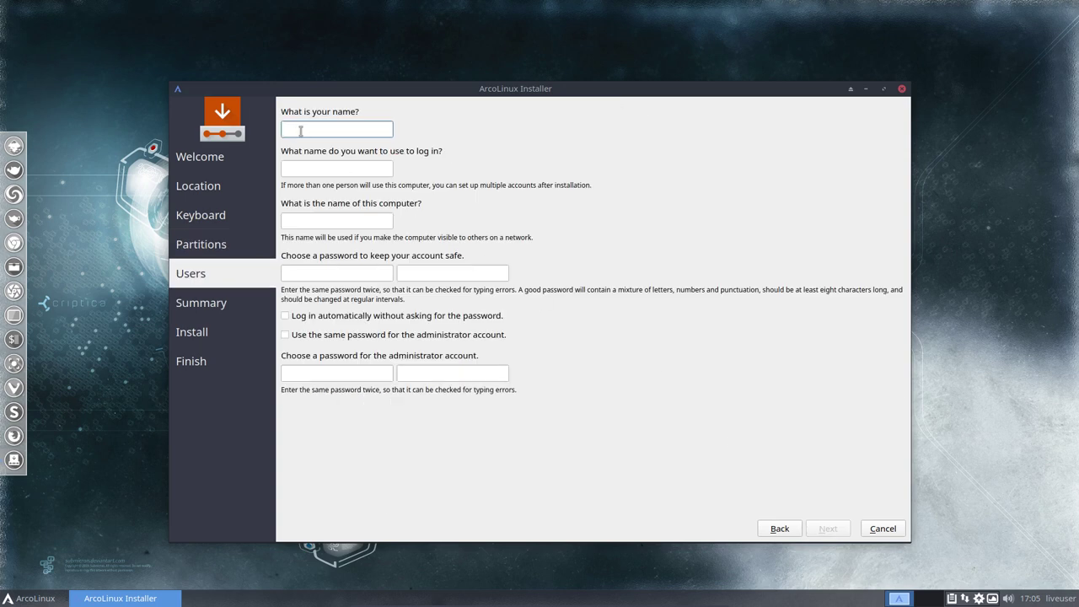
Enter the username, computer name ArcoLinux and a password reused for admin, then start installing
text(erik)
key(Tab)
key(Tab)
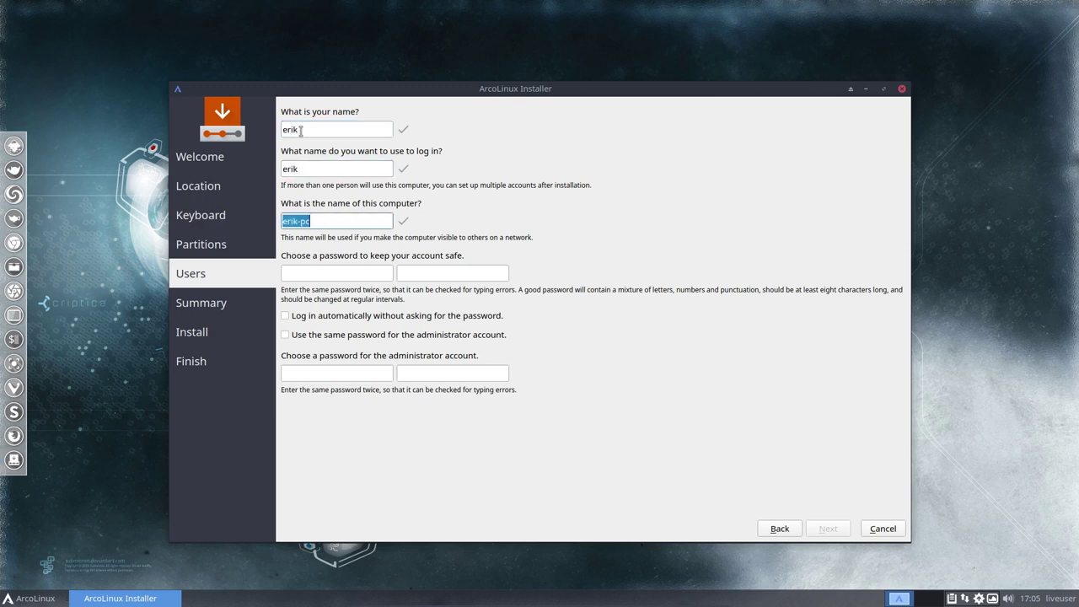
text(ArcoLinux)
key(Tab)
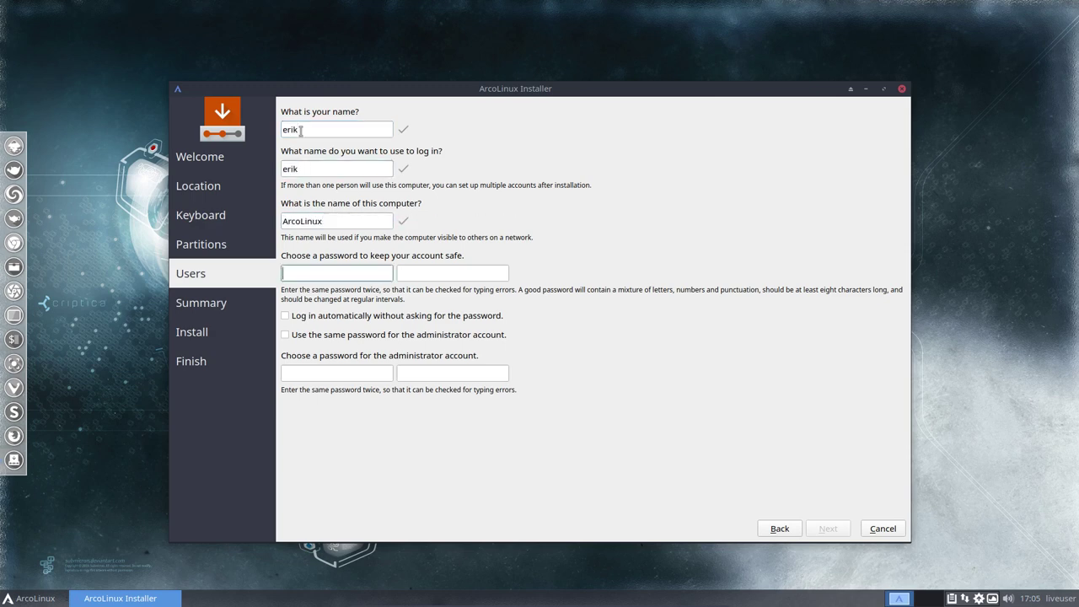
text(test)
key(Tab)
text(test)
key(Tab)
key(space)
key(Tab)
key(space)
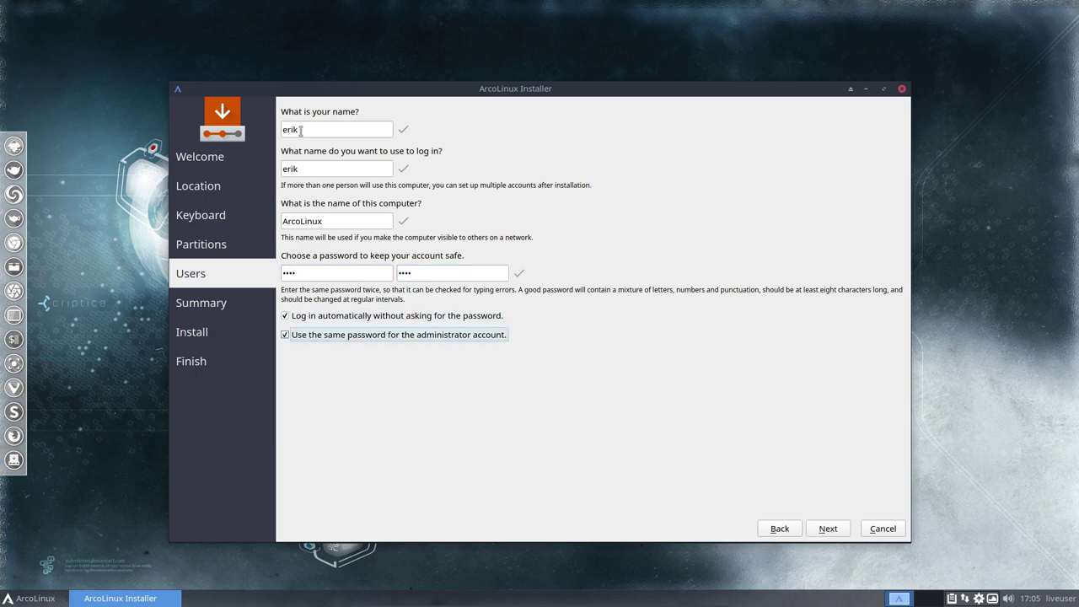
click(828, 529)
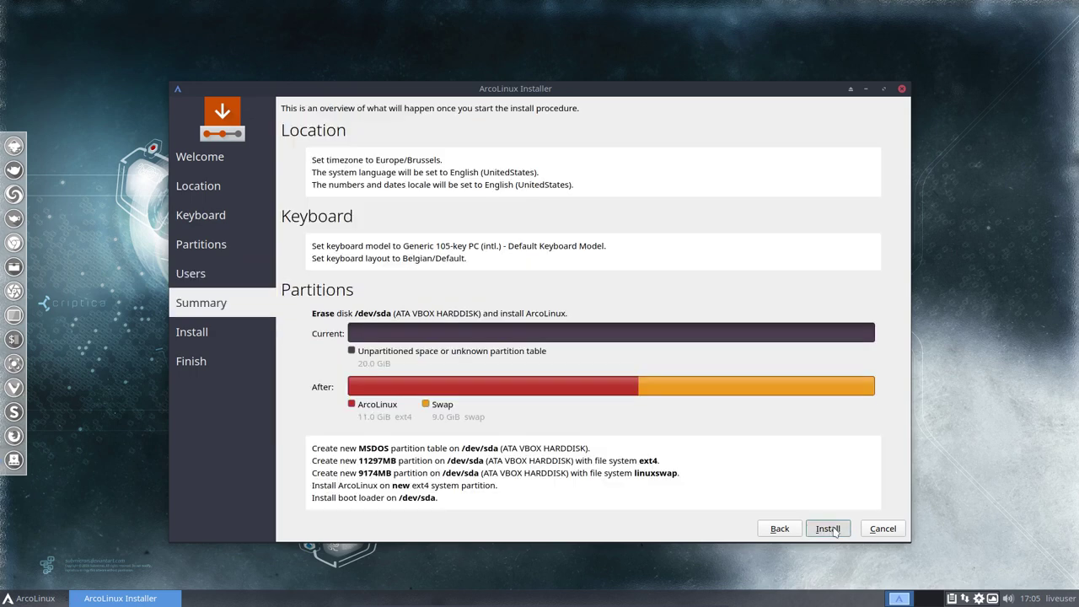
click(830, 529)
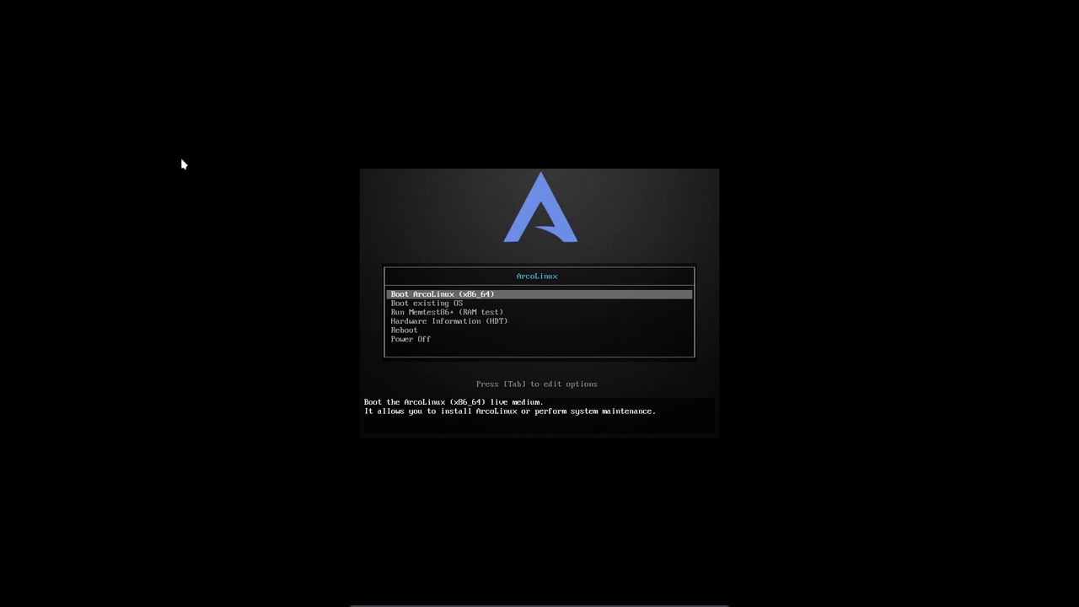
Capture keyboard and mouse without future notices, and choose Boot existing OS from the boot menu
click(436, 214)
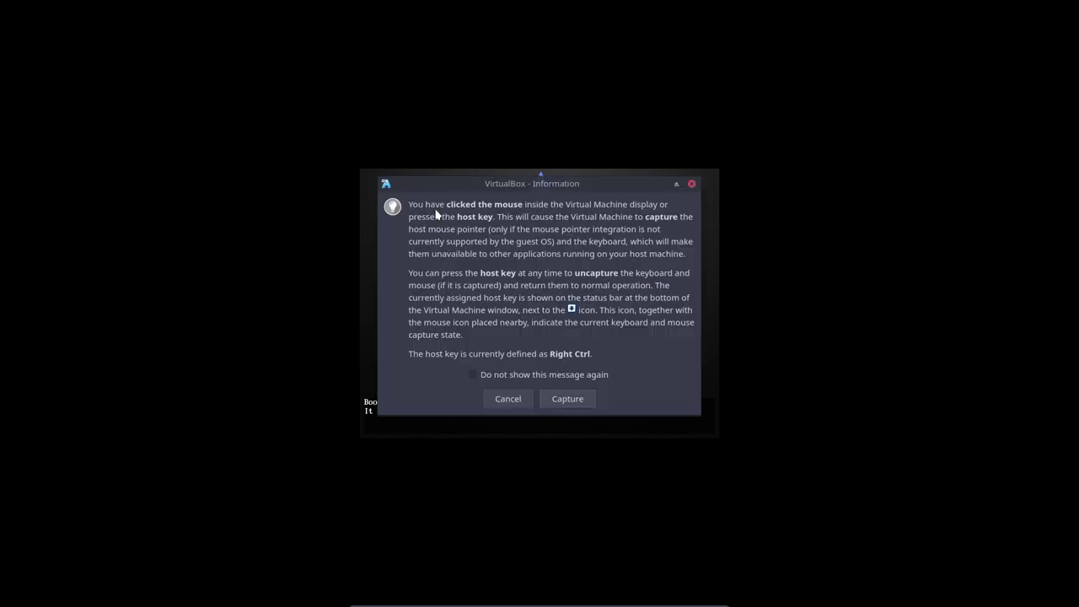
click(537, 375)
click(565, 399)
key(Down)
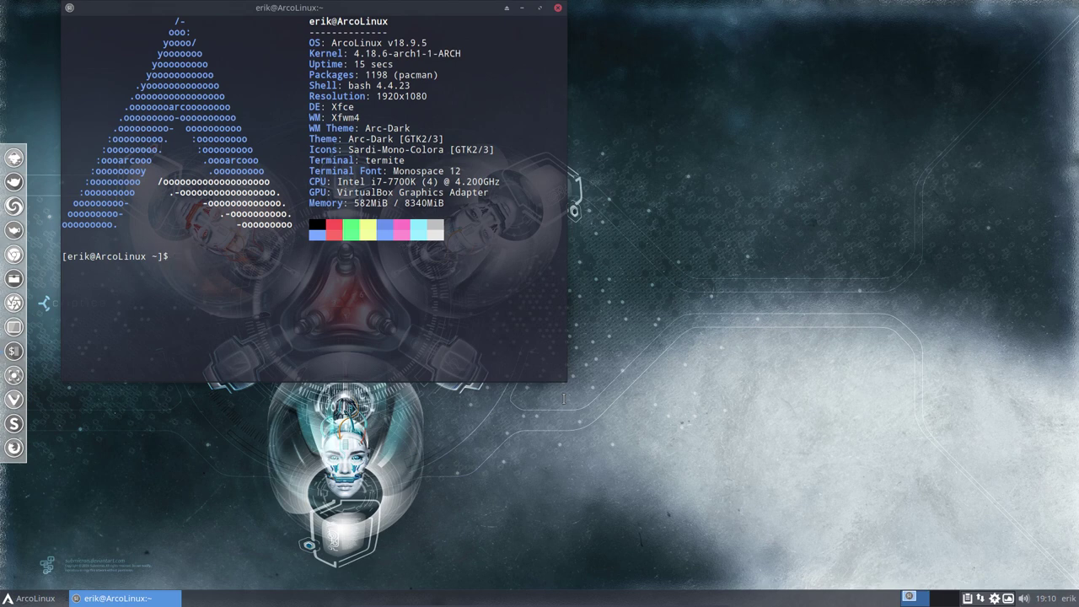
Refresh mirrors with the mirror alias using the sudo password, then run update to start pacman -Syyu
text(mirror)
key(Return)
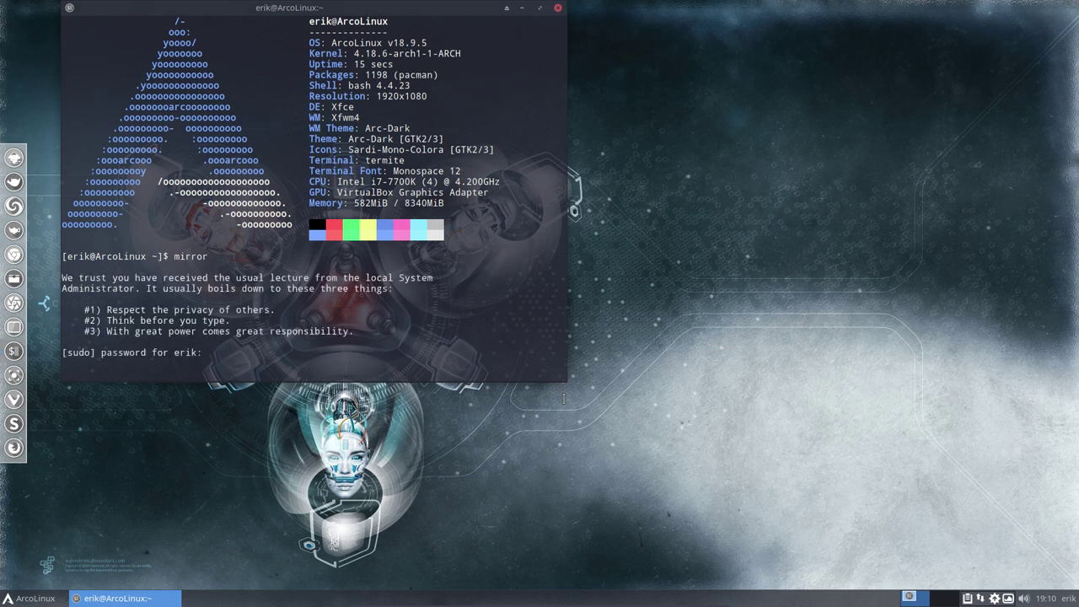
key(Return)
key(ctrl+c)
text(update)
key(Return)
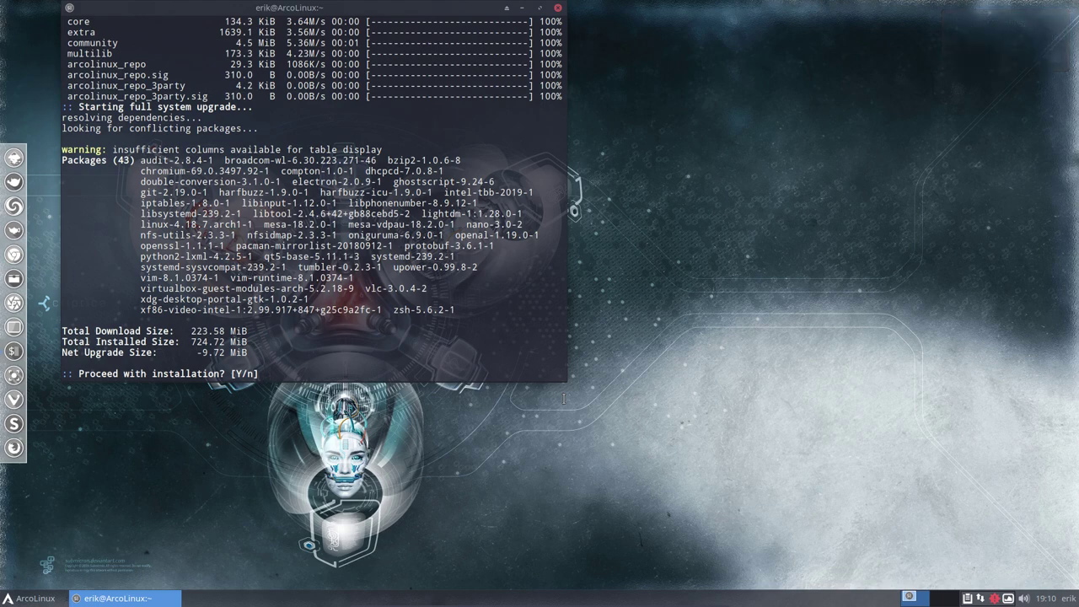
Confirm the 43-package upgrade and highlight the linux-4.18.7.arch1-1 kernel package in the list
key(Return)
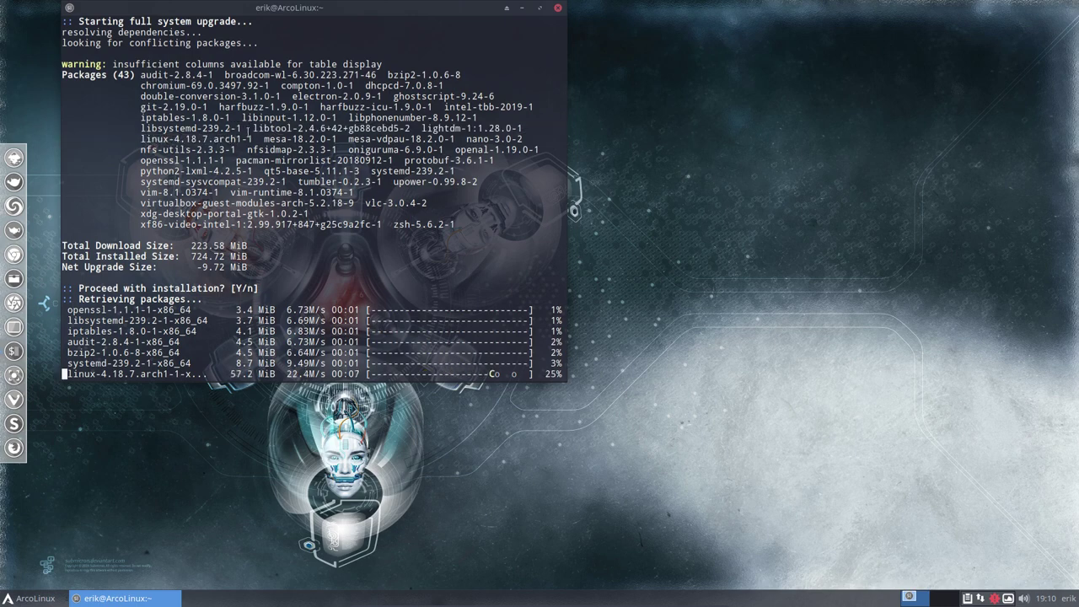
drag(140, 138, 253, 225)
scroll(259, 158, up, 3)
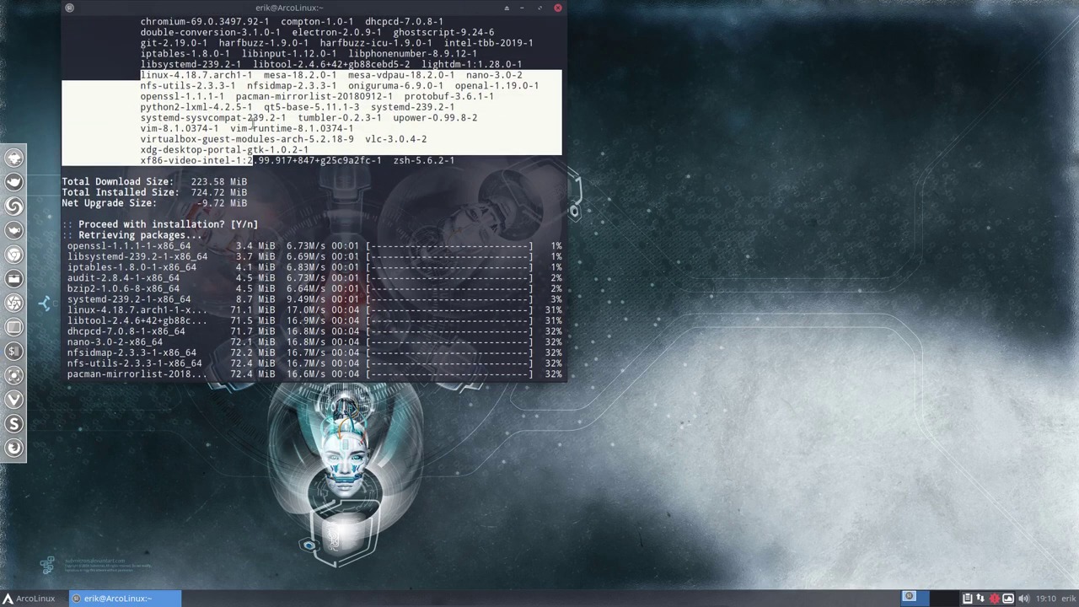
click(193, 122)
drag(219, 115, 135, 117)
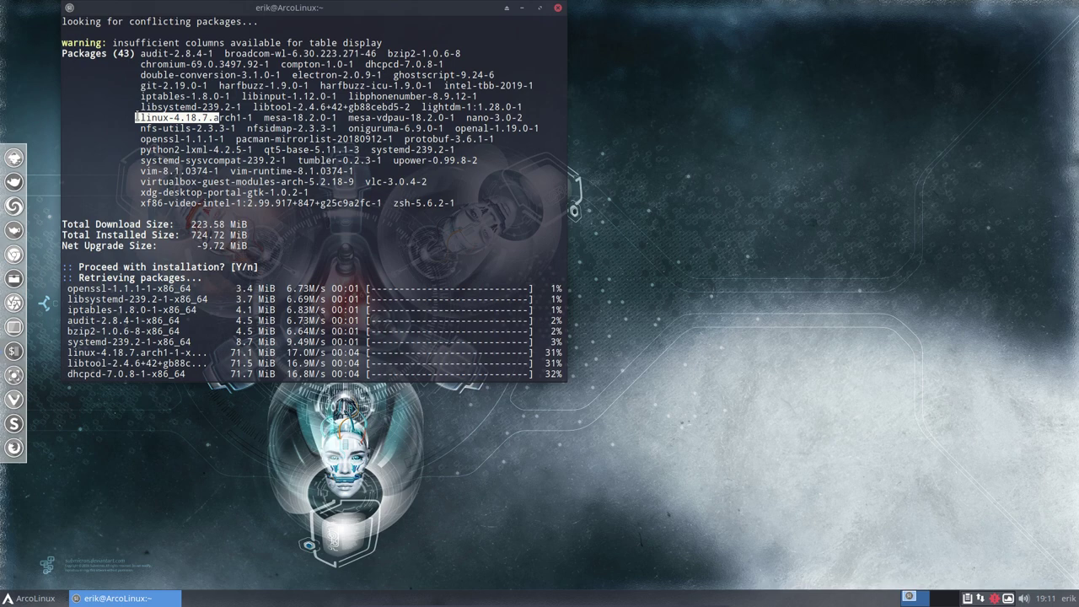
click(178, 124)
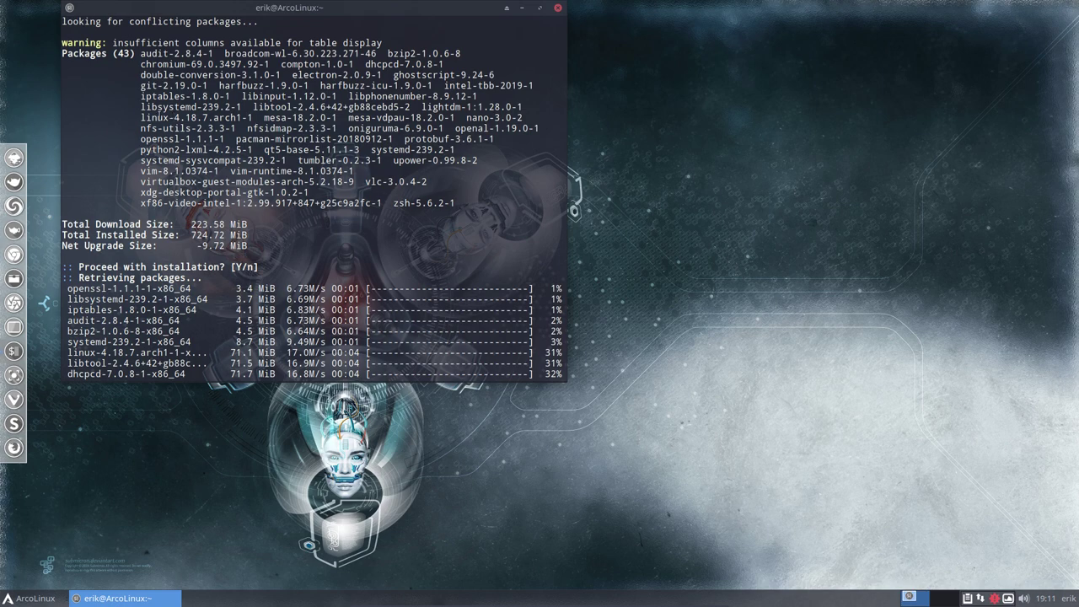
double_click(162, 117)
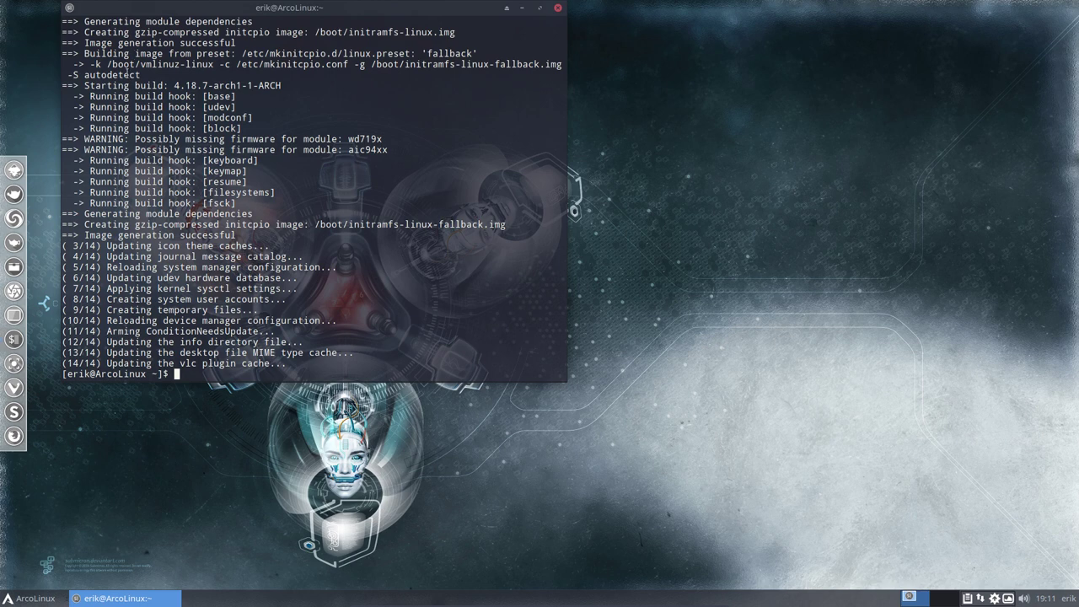
Review the 4.18.7 kernel image and build hook lines, then run sudo reboot
drag(84, 86, 277, 85)
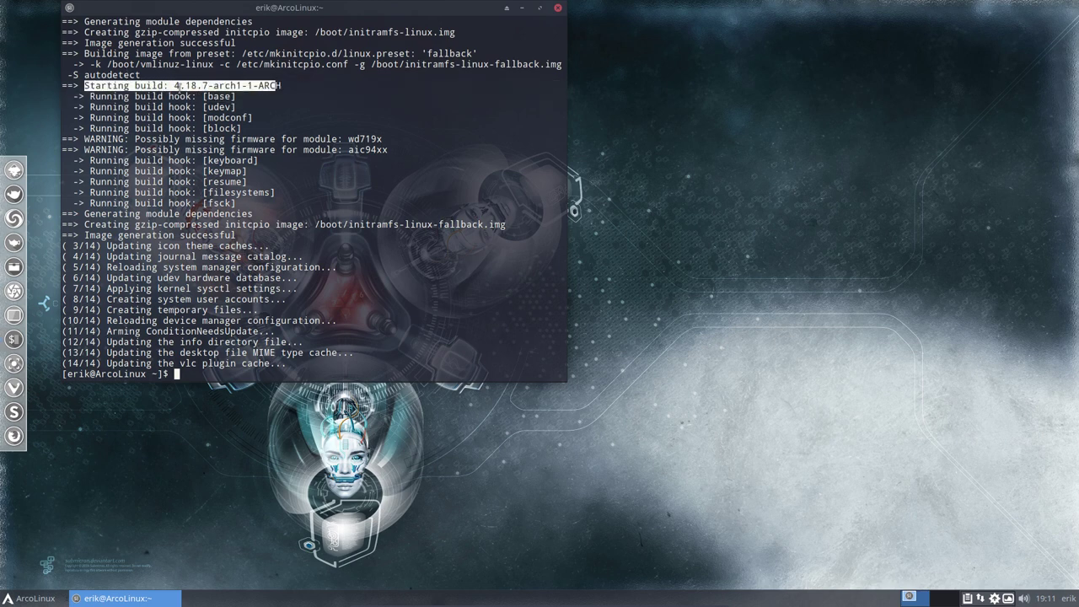
drag(203, 96, 243, 203)
click(249, 289)
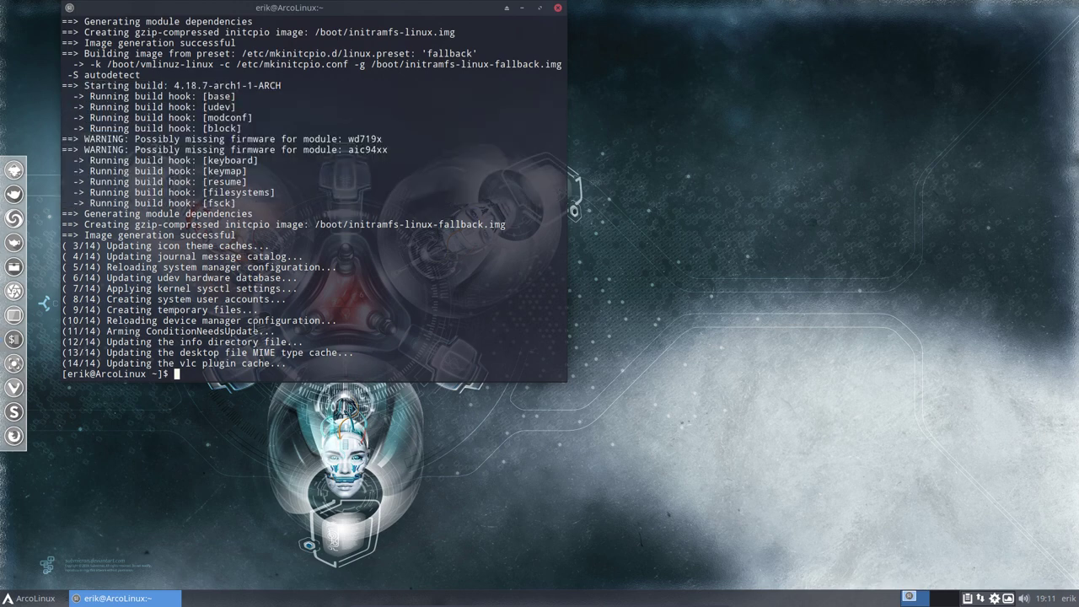
text(sudo reboot)
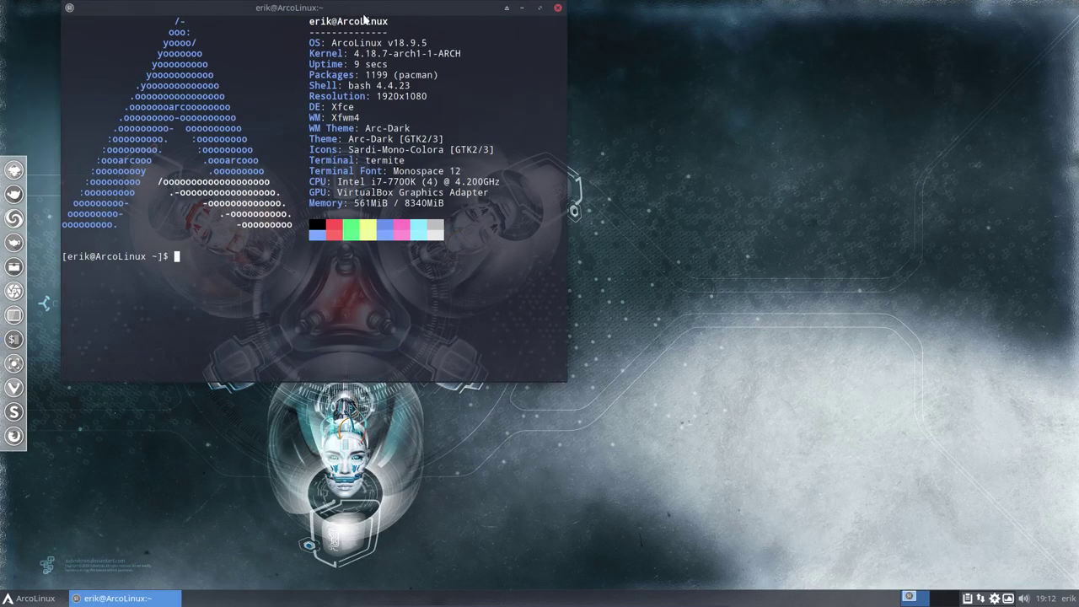
Check neofetch's Kernel line and run uname -a, both showing 4.18.7-arch1-1-ARCH
drag(545, 127, 581, 127)
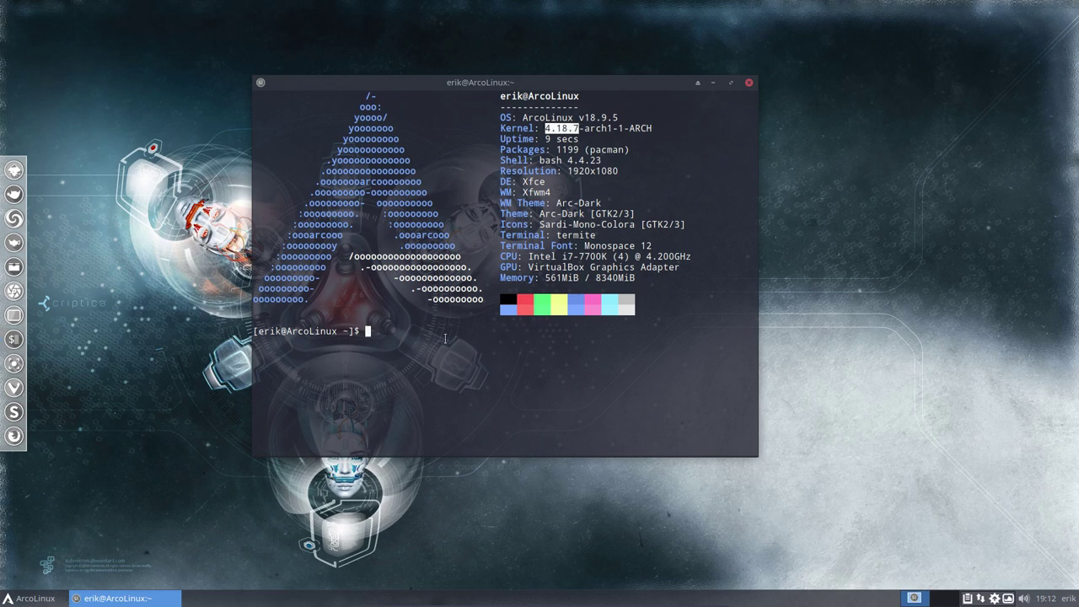
text(uname -a)
key(Return)
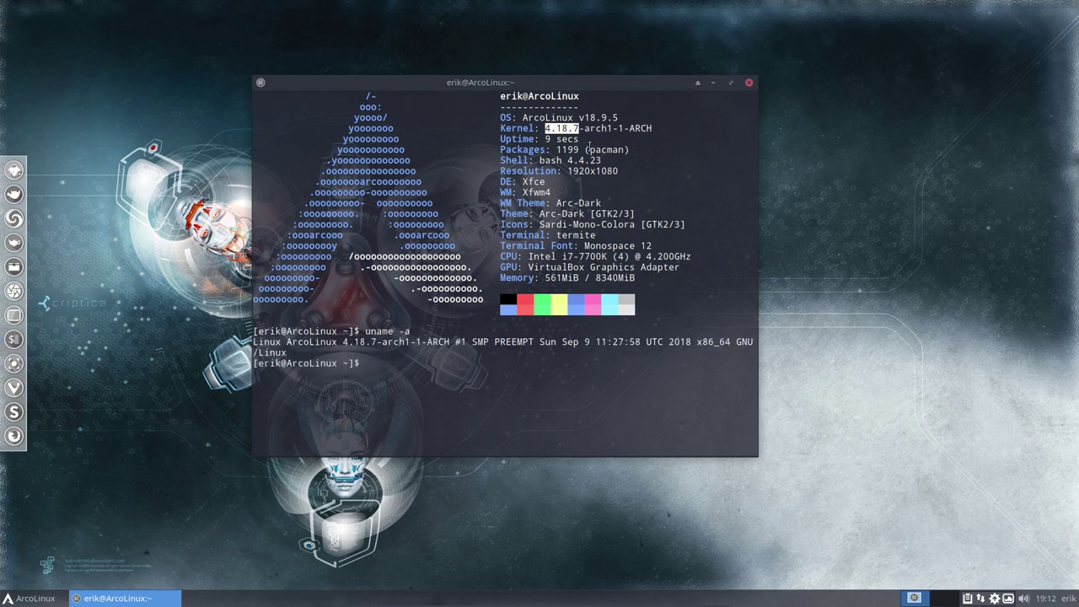
drag(535, 128, 659, 129)
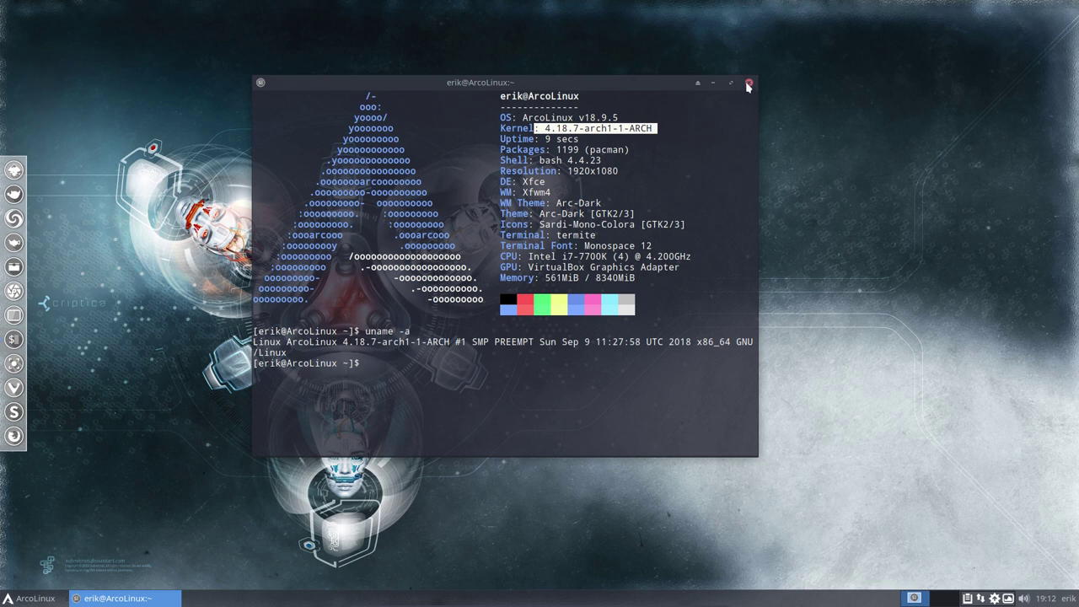
click(390, 400)
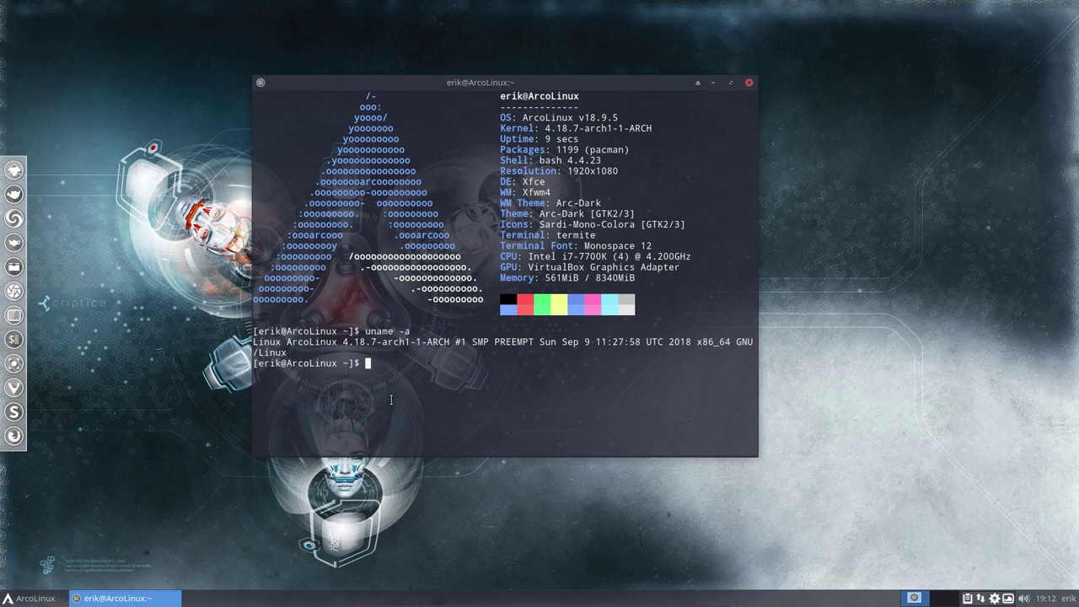
List the linux packages via sudo pacman -S linux tab completion: linux, linux-hardened, linux-lts, linux-zen
text(sudo pacman -S linux)
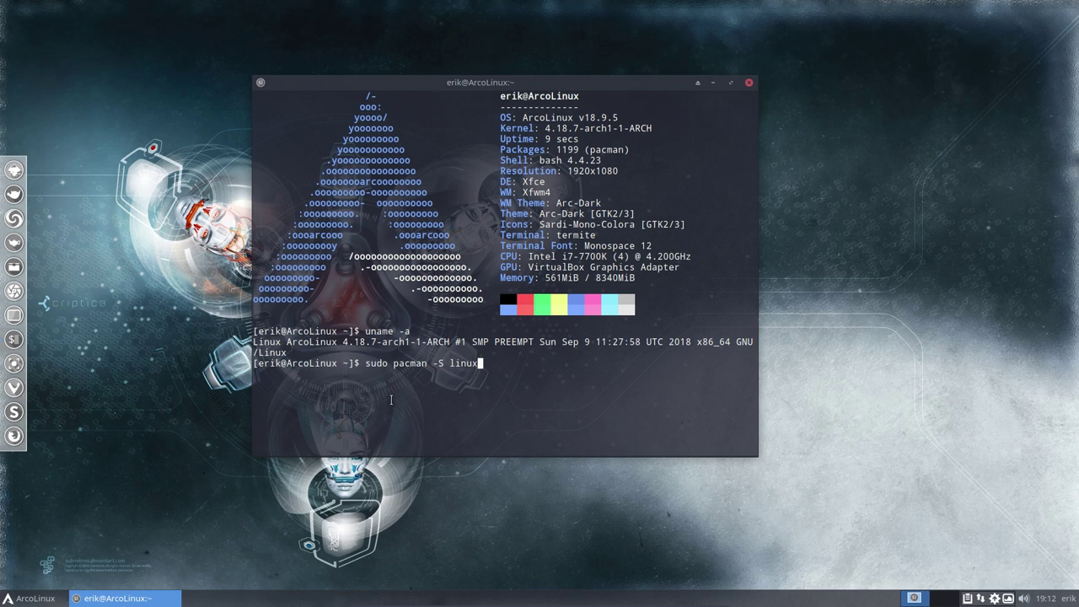
key(Tab)
key(Tab)
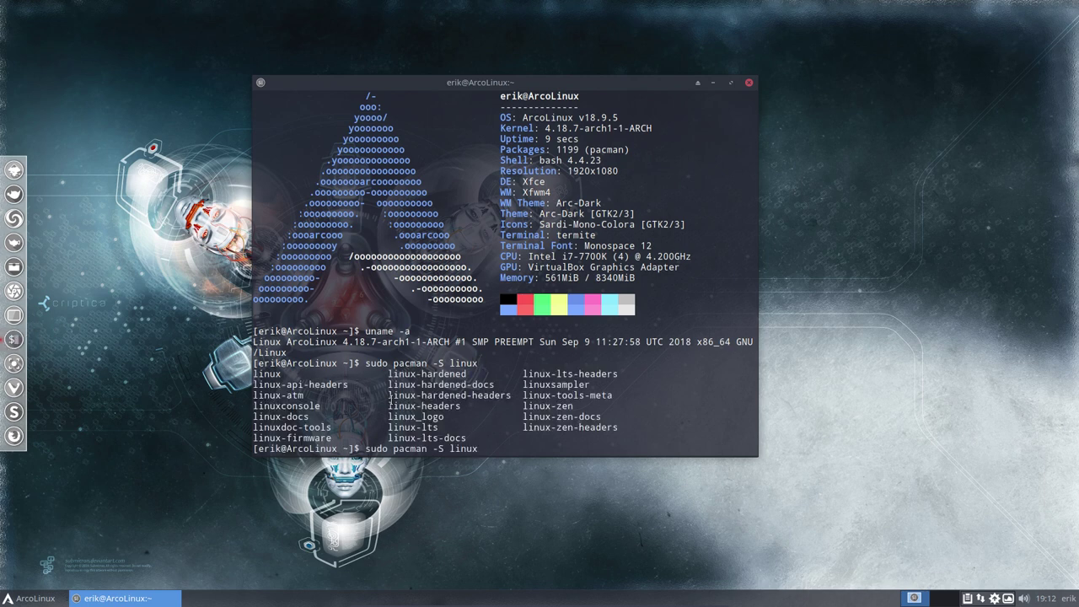
drag(279, 375, 256, 375)
drag(471, 375, 387, 374)
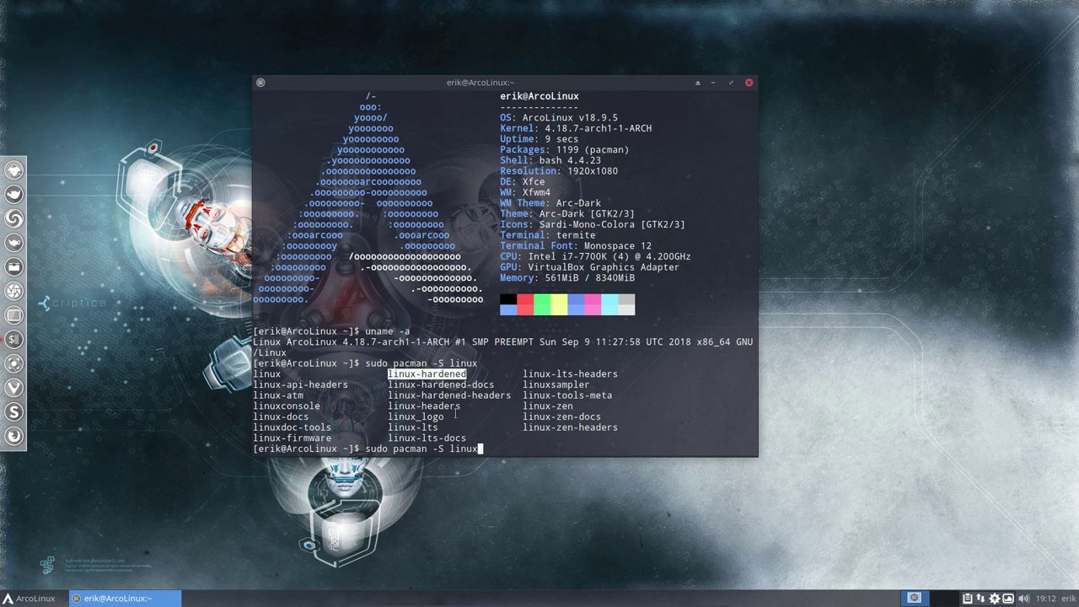
drag(443, 429, 384, 428)
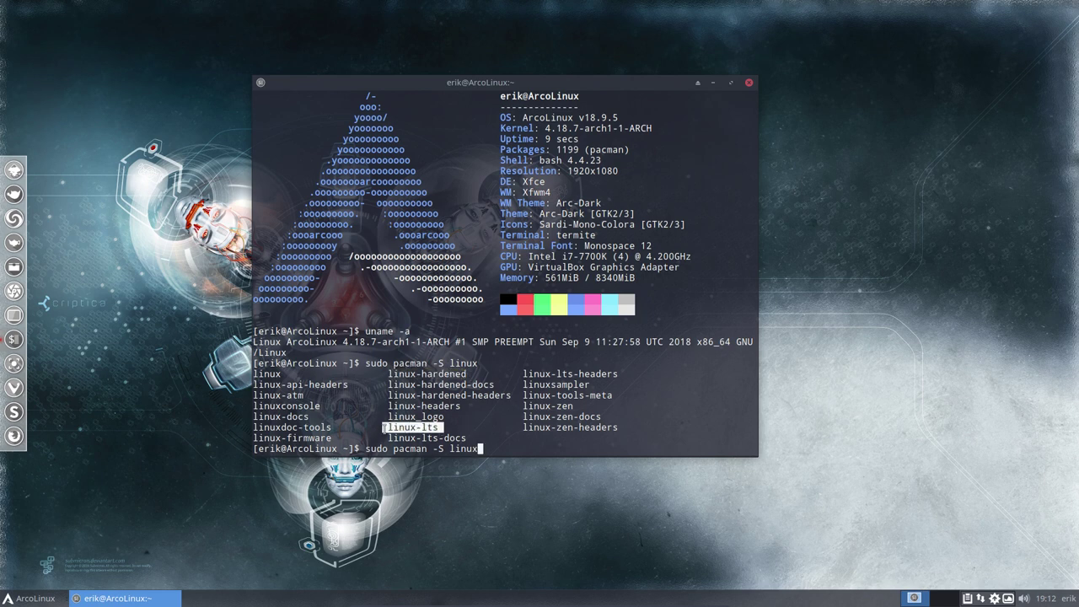
drag(574, 407, 524, 406)
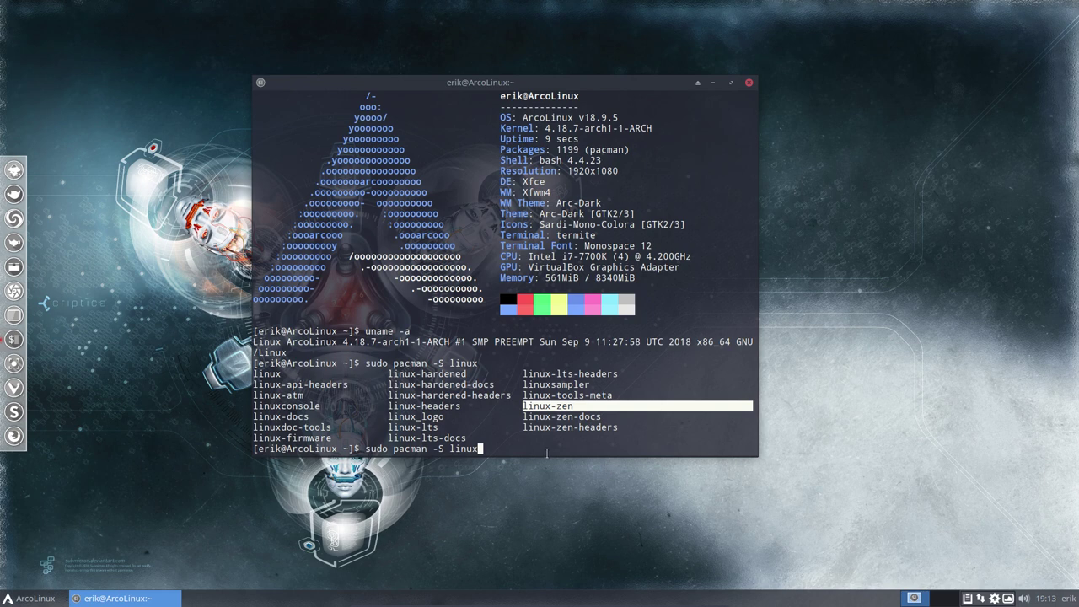
Complete the command to sudo pacman -S linux-lts and run it
text(-)
text(lts)
key(Return)
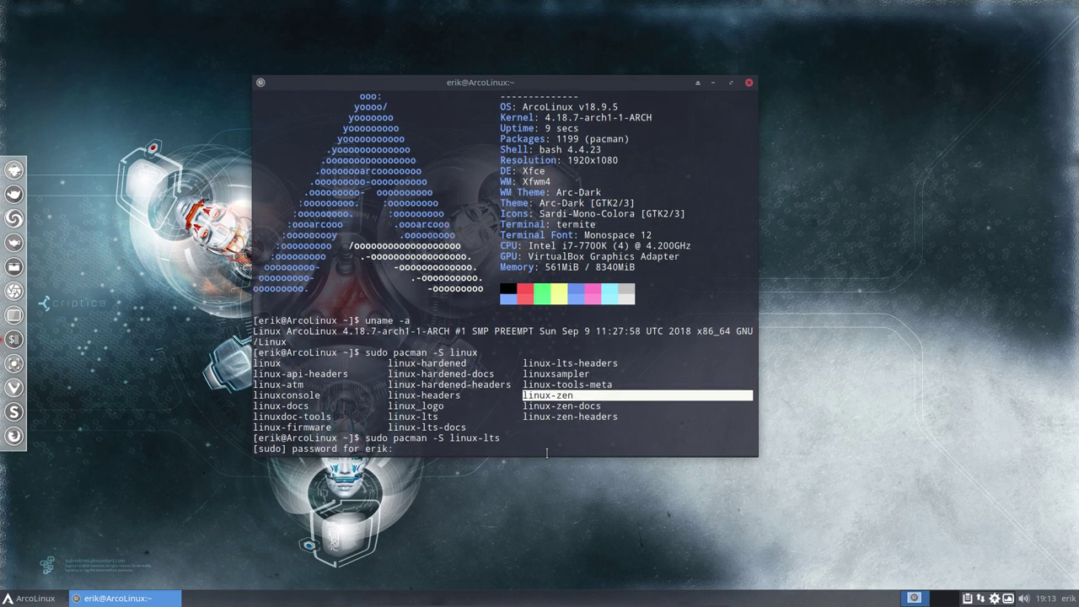
Enter the sudo password and confirm installing the linux-lts 4.14.69 kernel
key(Return)
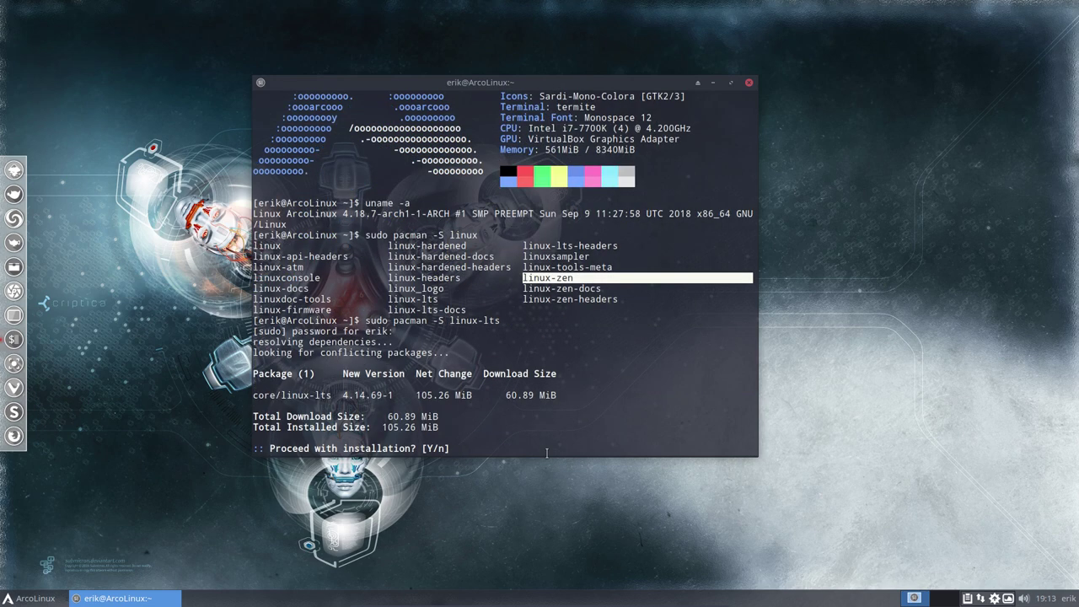
key(Return)
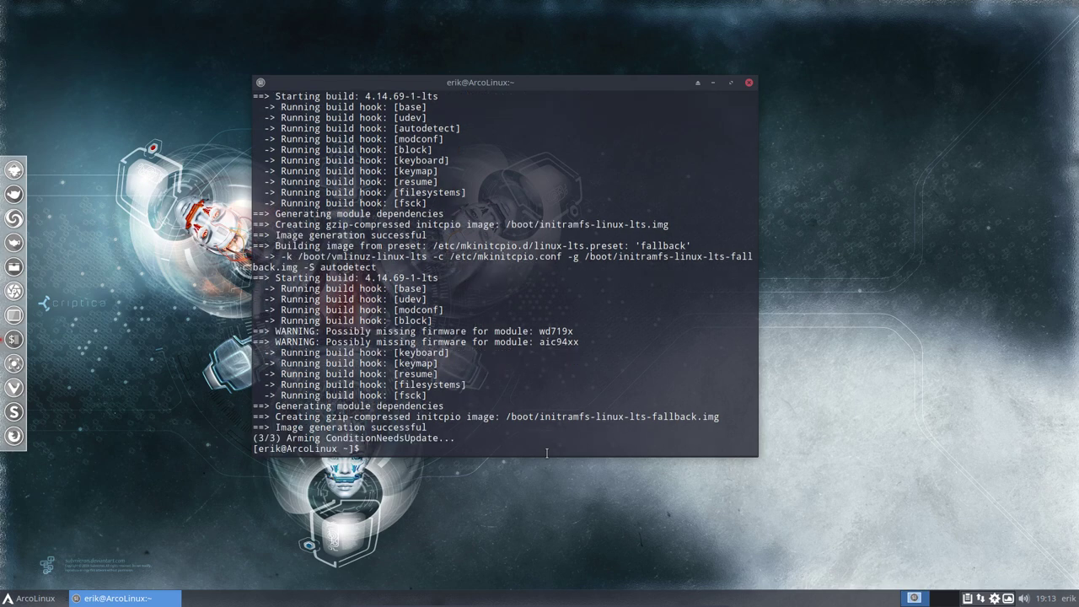
List the shell aliases and locate the update-grub alias for regenerating the GRUB config
text(alias)
key(Return)
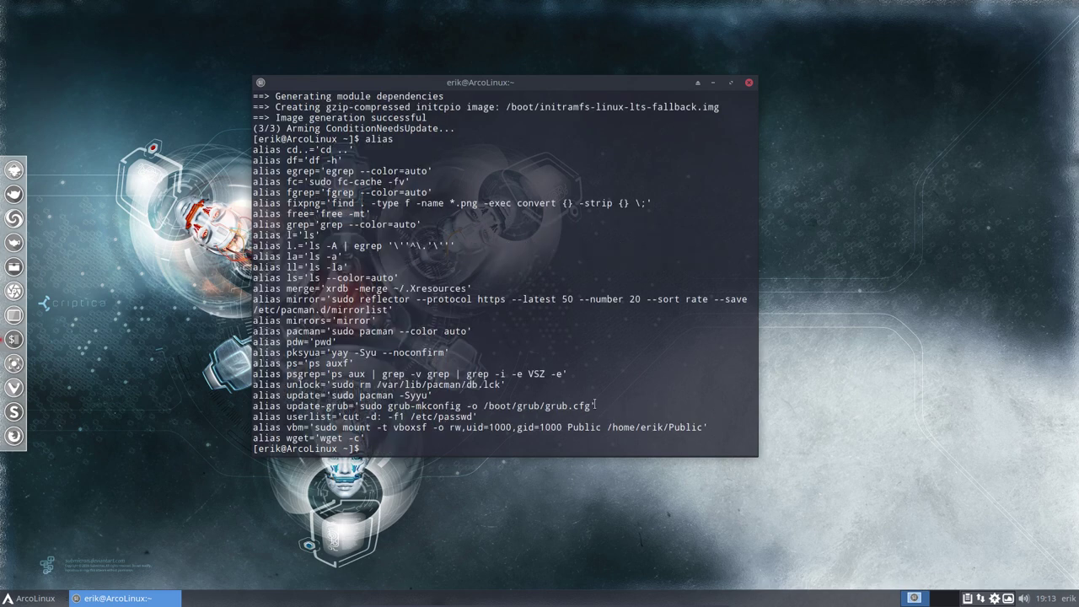
drag(596, 406, 360, 407)
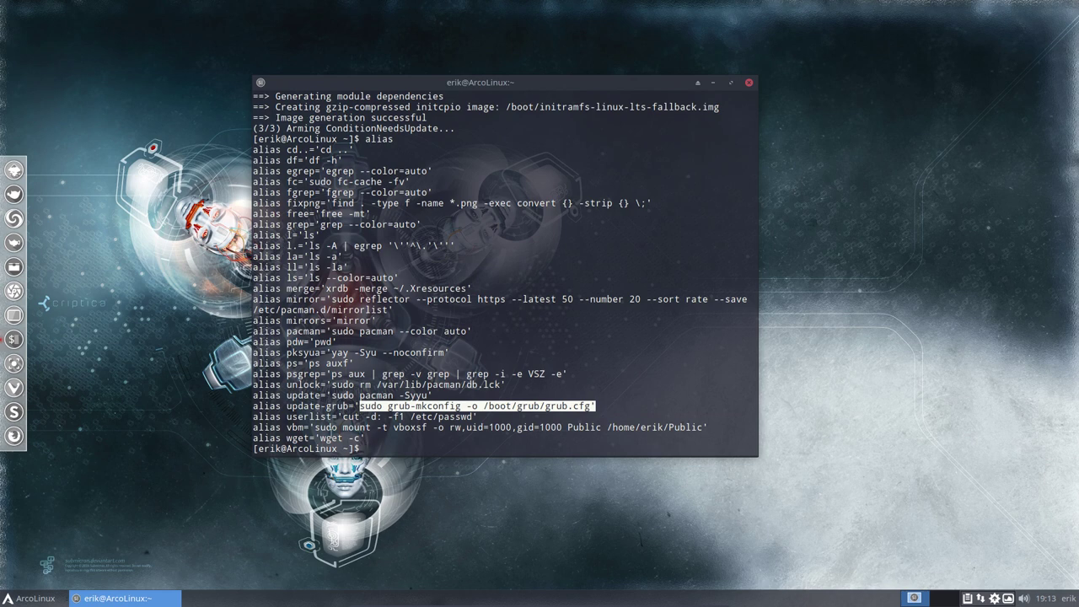
drag(354, 417, 313, 407)
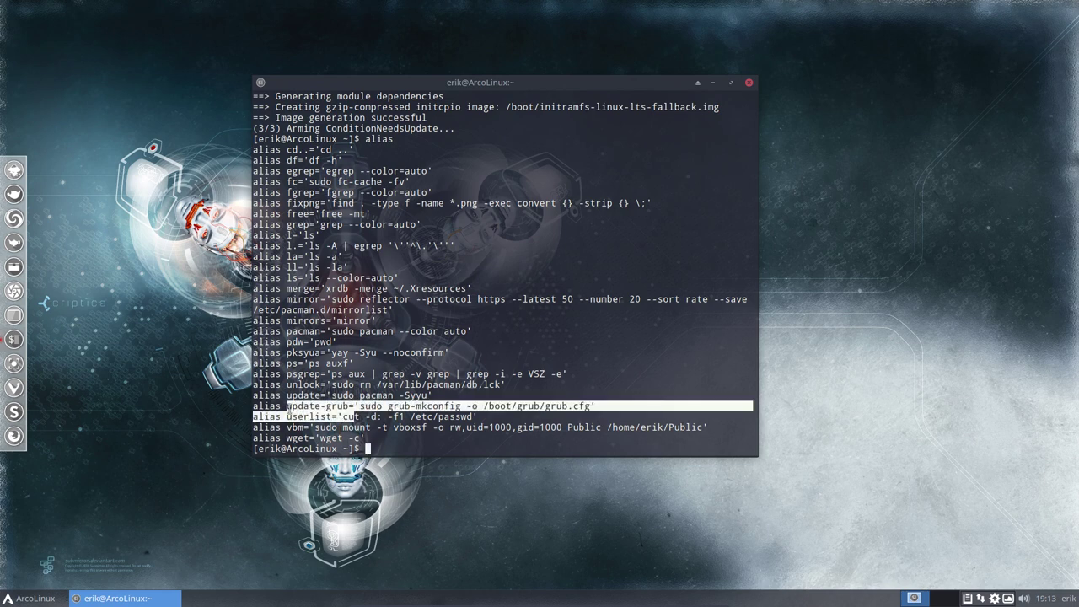
click(386, 445)
Run update-grub so GRUB picks up the linux-lts images, then reboot the VM
text(update)
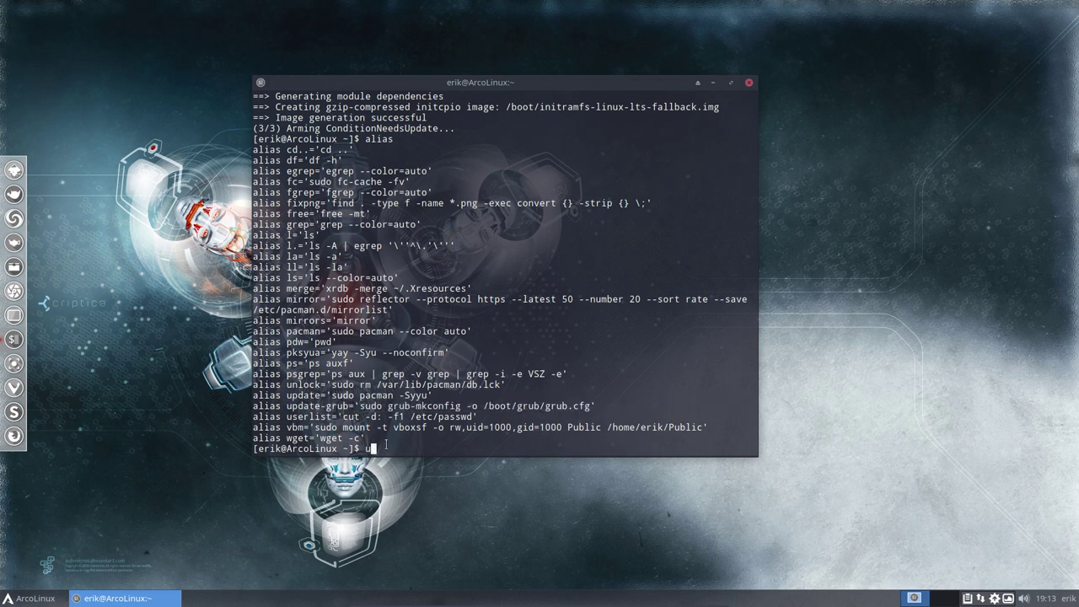
text(-grub)
key(Return)
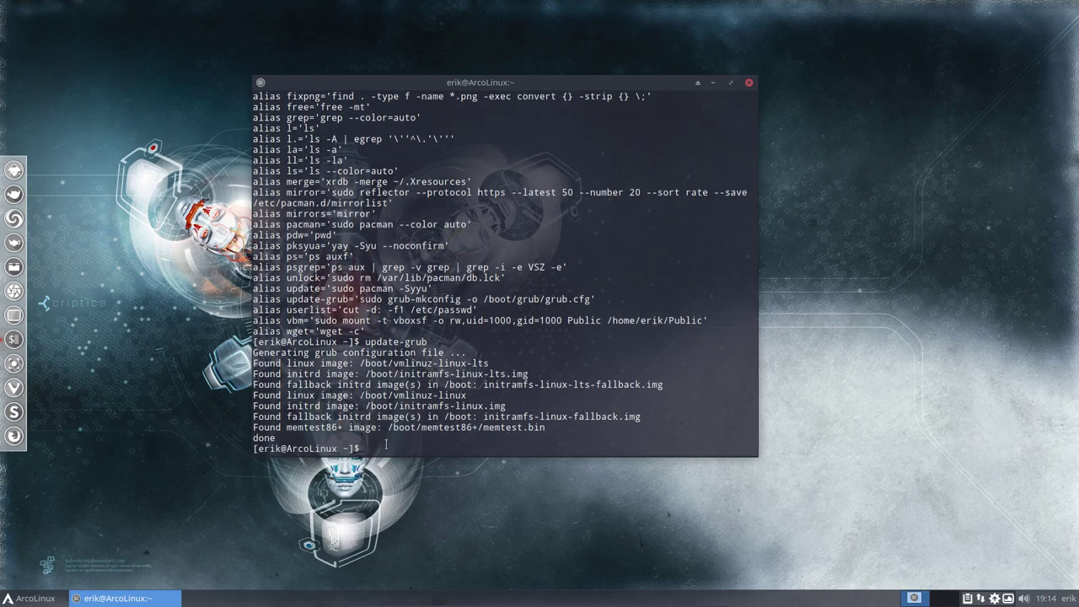
text(sudo reboot)
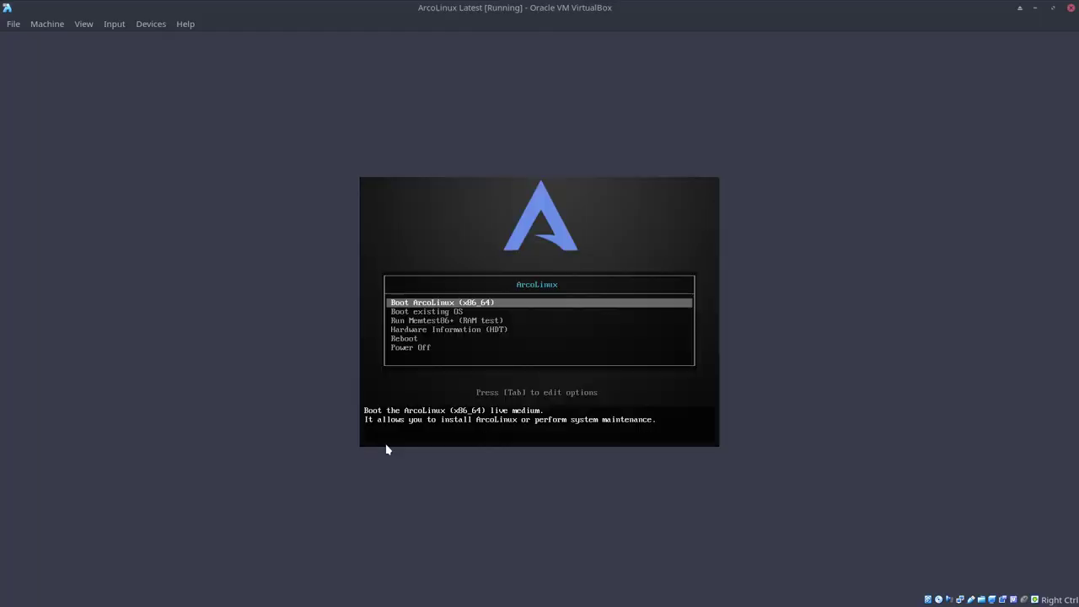
Power off the VM, remove the installer disk from the optical drive, and start ArcoLinux Latest
key(Down)
key(Down)
key(Down)
key(Down)
key(Down)
key(Return)
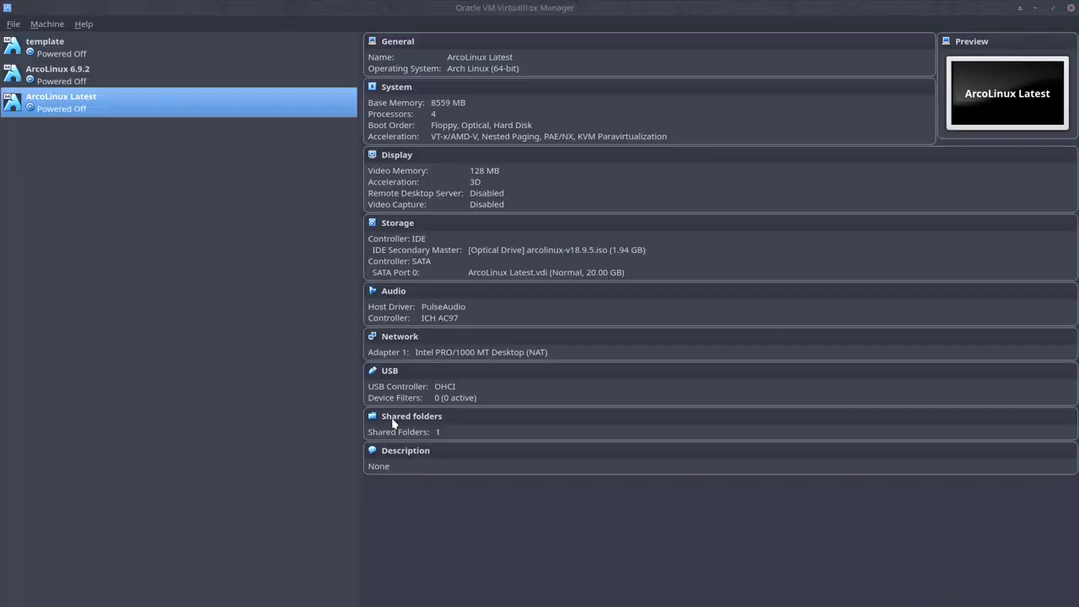
click(533, 249)
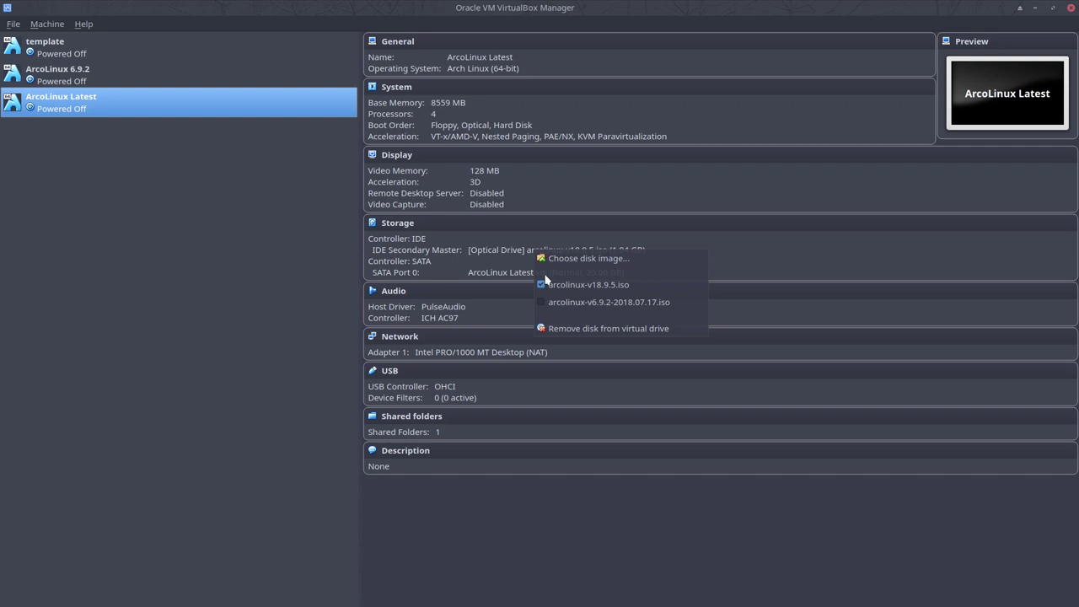
click(548, 287)
double_click(110, 113)
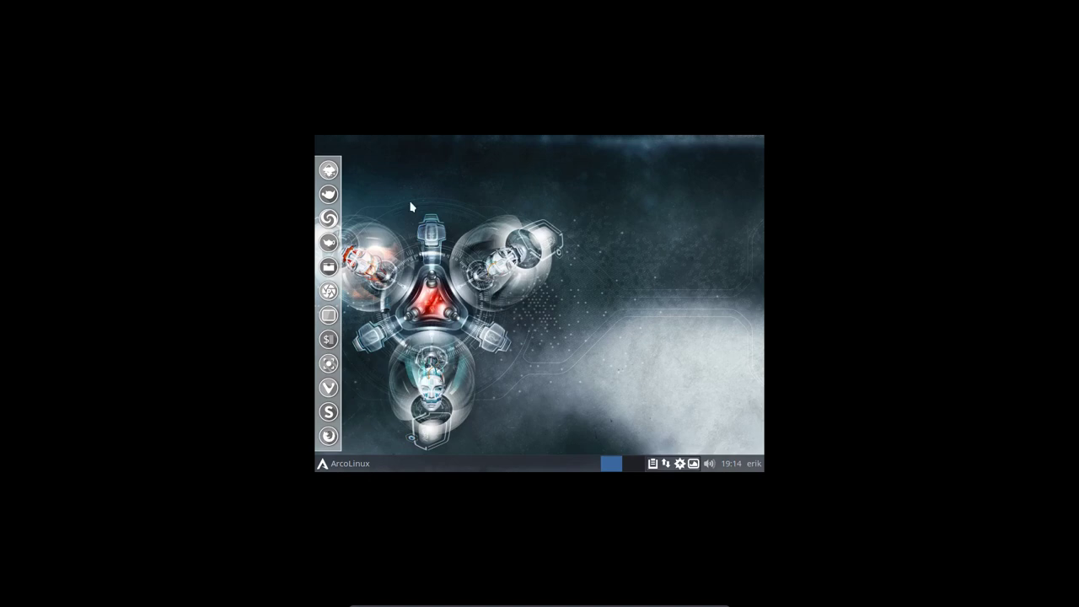
Log out of the Xfce session from the Whisker menu and log back in
click(354, 468)
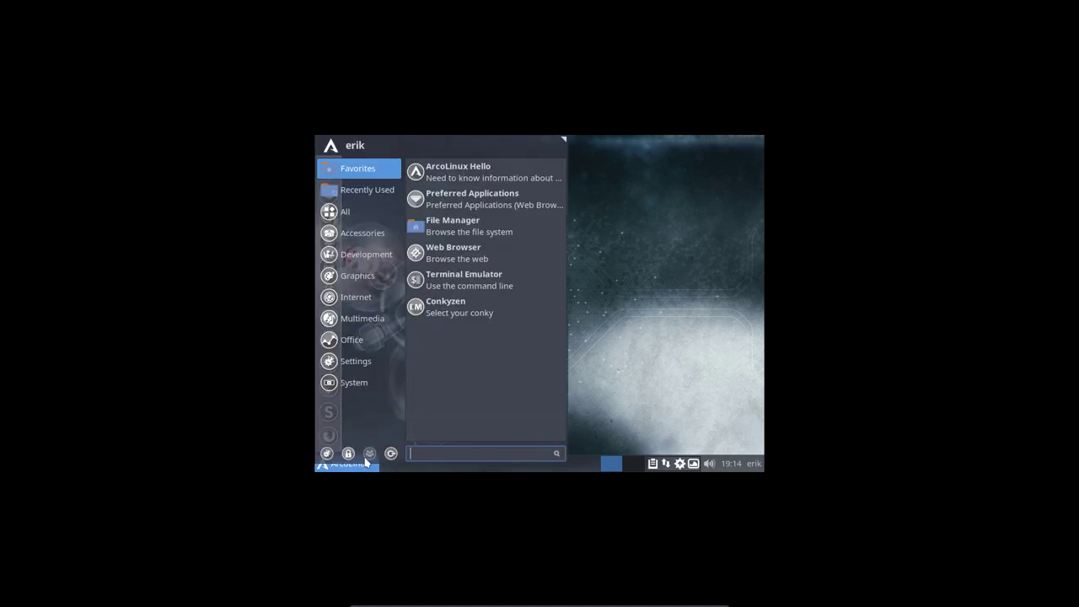
click(392, 453)
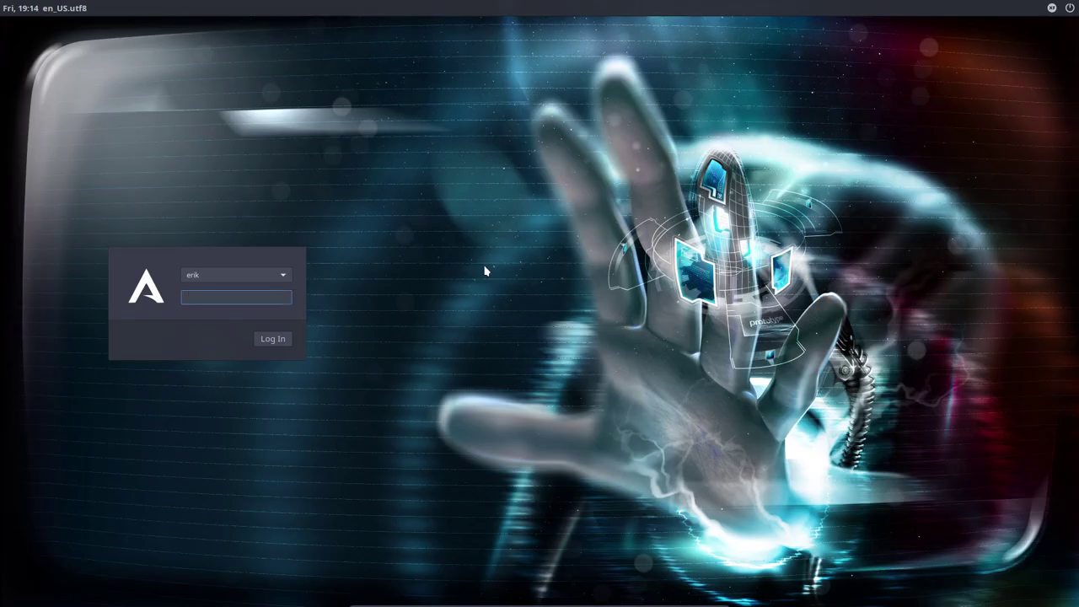
key(Return)
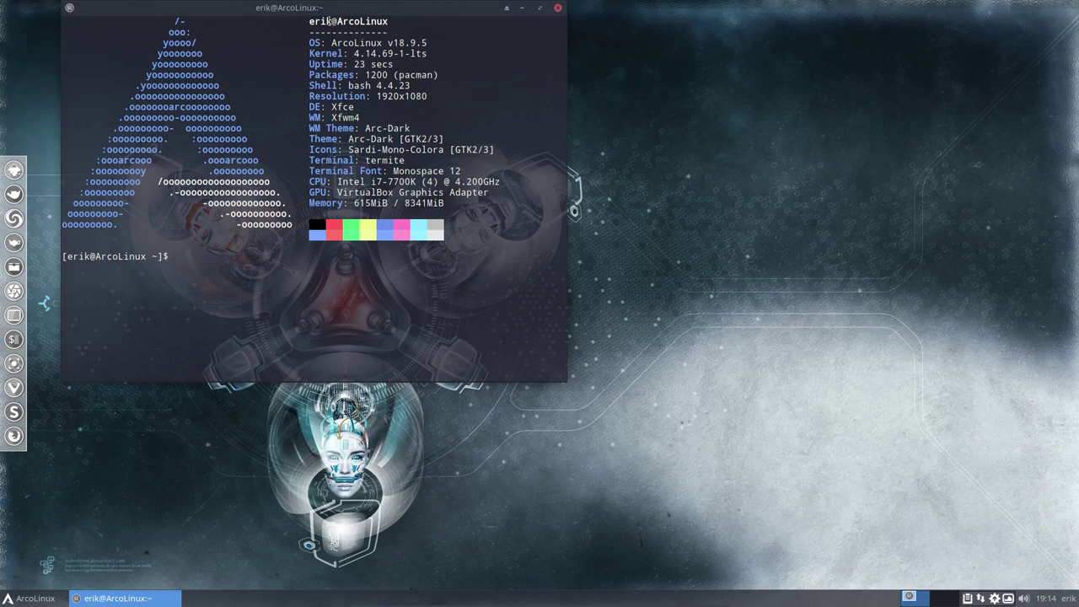
Center the terminal window and highlight the kernel version 4.14.69-1-lts in neofetch
drag(329, 6, 450, 72)
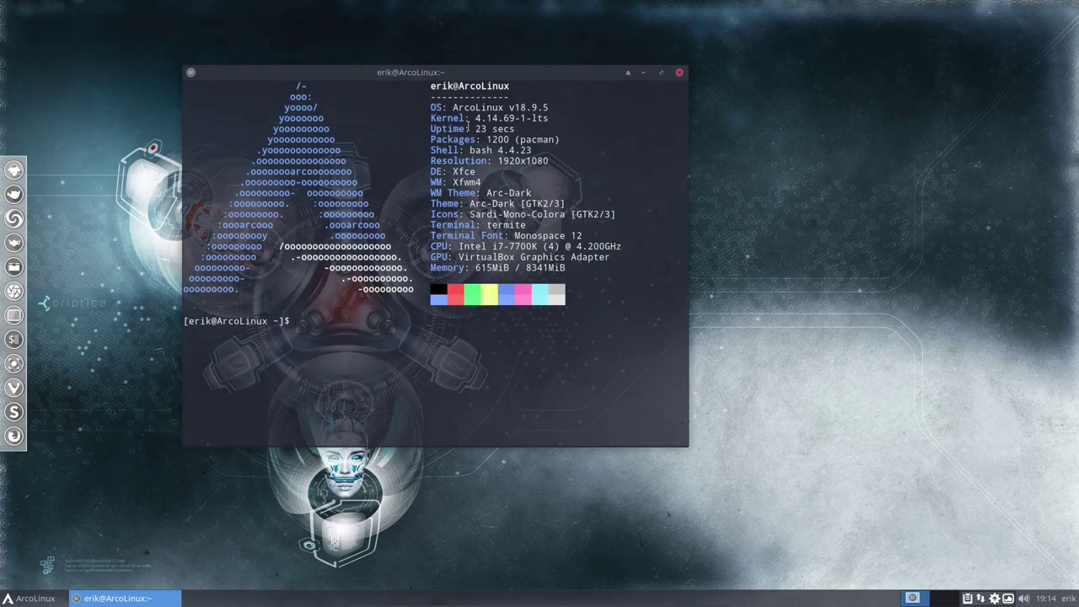
drag(474, 123, 547, 171)
click(534, 107)
double_click(508, 117)
double_click(536, 118)
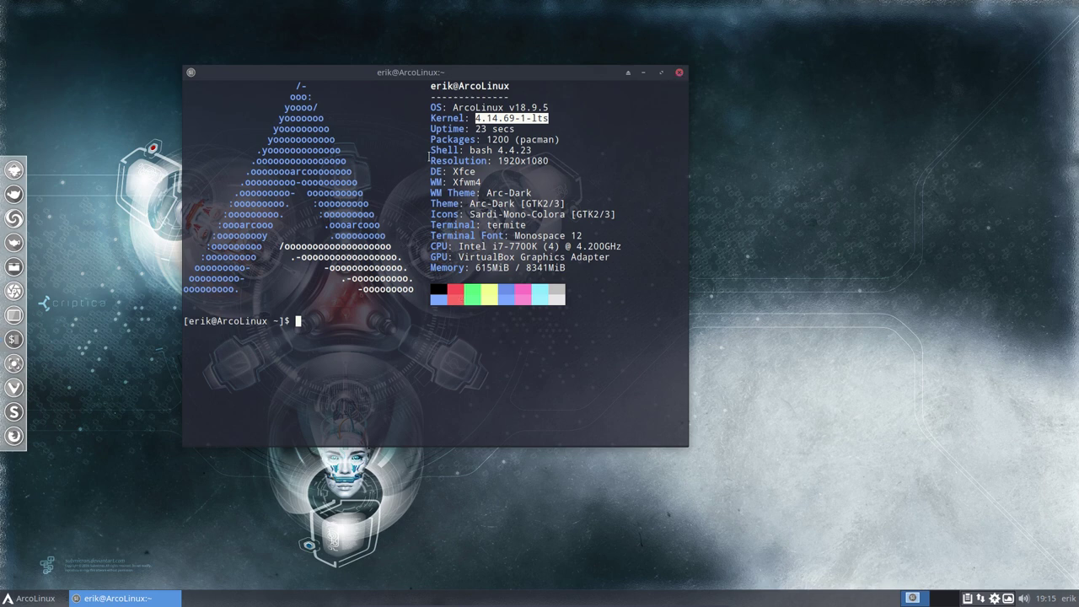
Remove the linux-lts package with sudo pacman -R linux-lts, confirming with the password and Y
click(364, 316)
text(s)
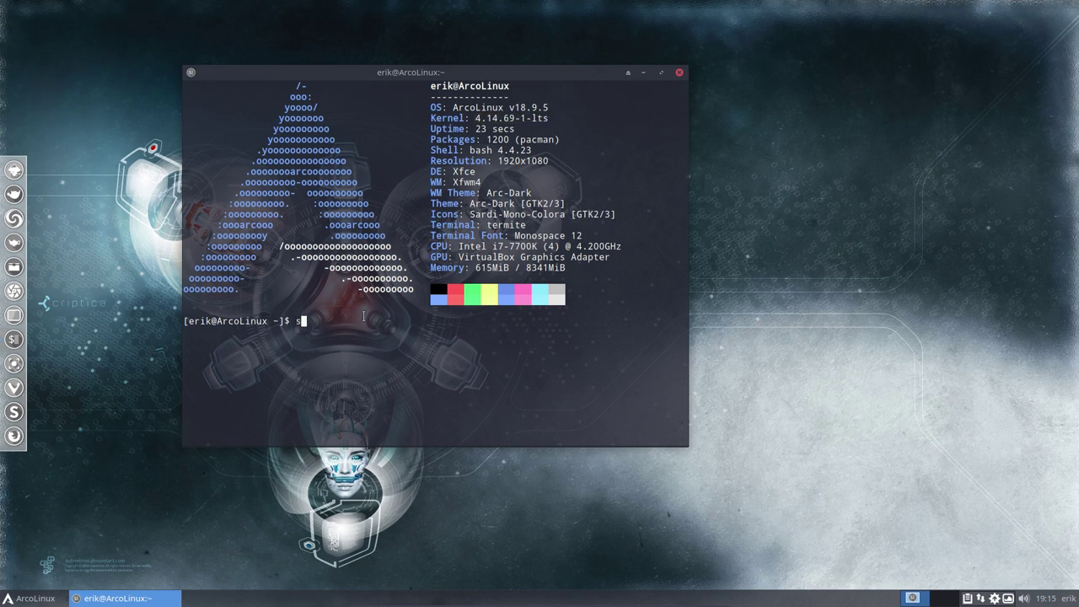
text(udo pacman -R linux)
key(Tab)
key(Tab)
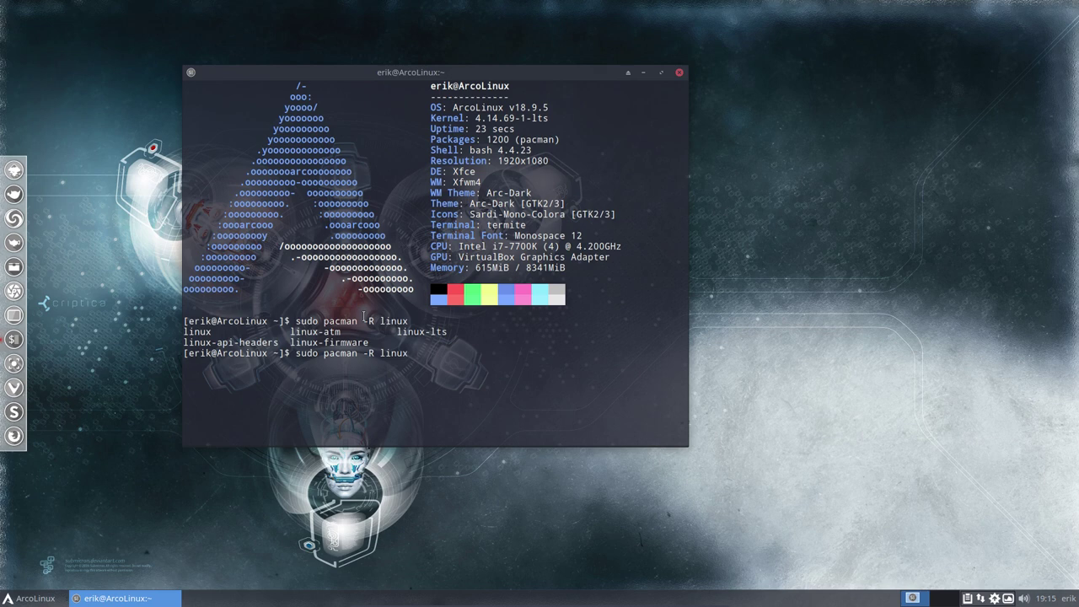
text(-lts)
key(Return)
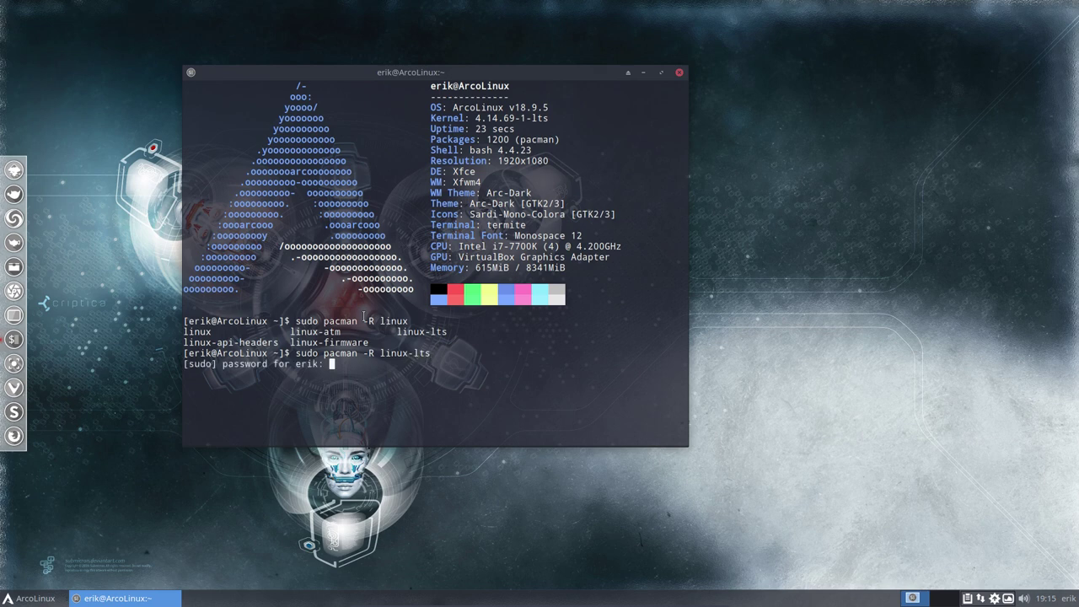
key(Return)
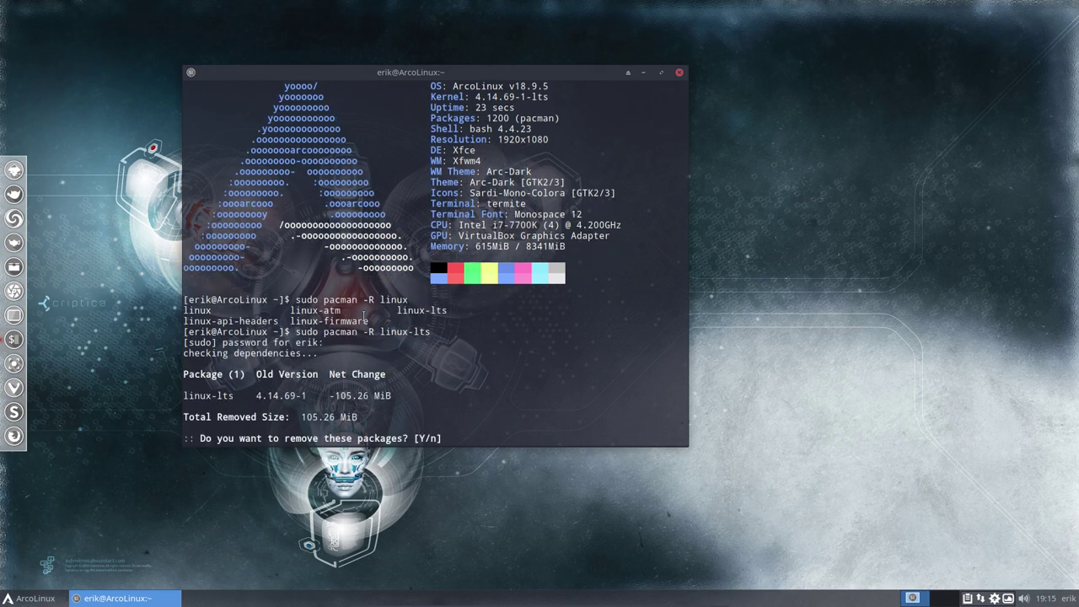
key(Return)
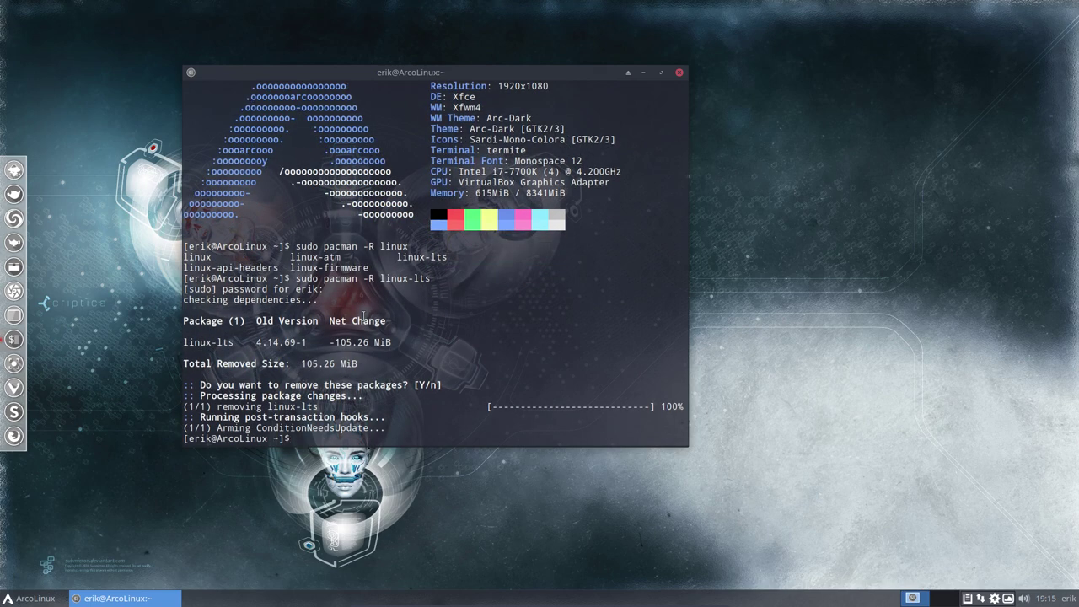
Regenerate the GRUB configuration with update-grub and reboot the machine
text(update-grub)
key(Return)
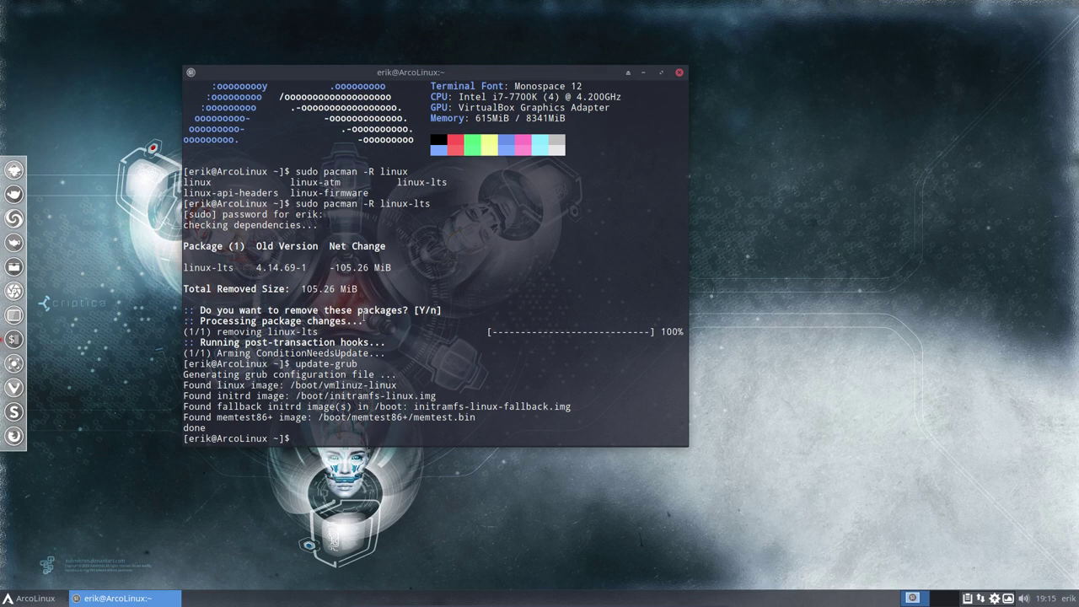
text(sudo reboot)
key(Return)
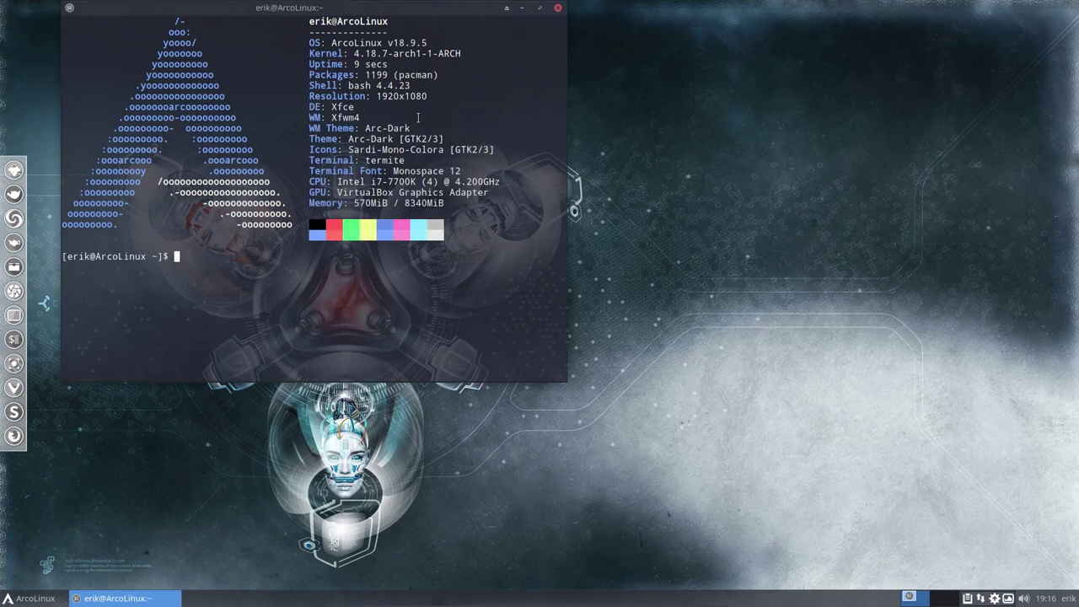
Highlight the restored 4.18.7-arch1-1-ARCH kernel version, then start typing a su command
drag(384, 53, 451, 54)
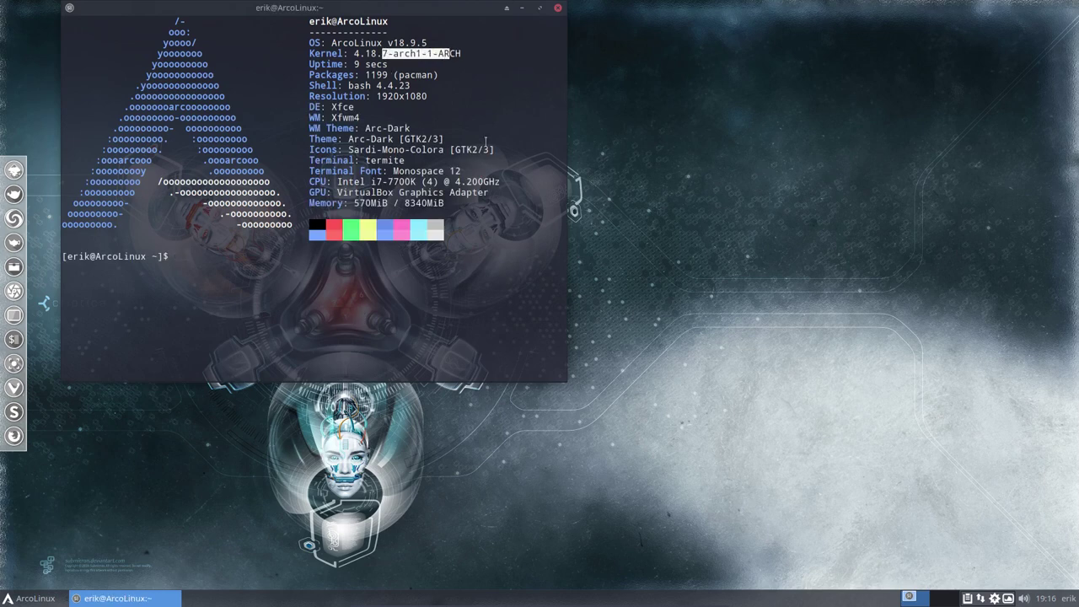
click(398, 249)
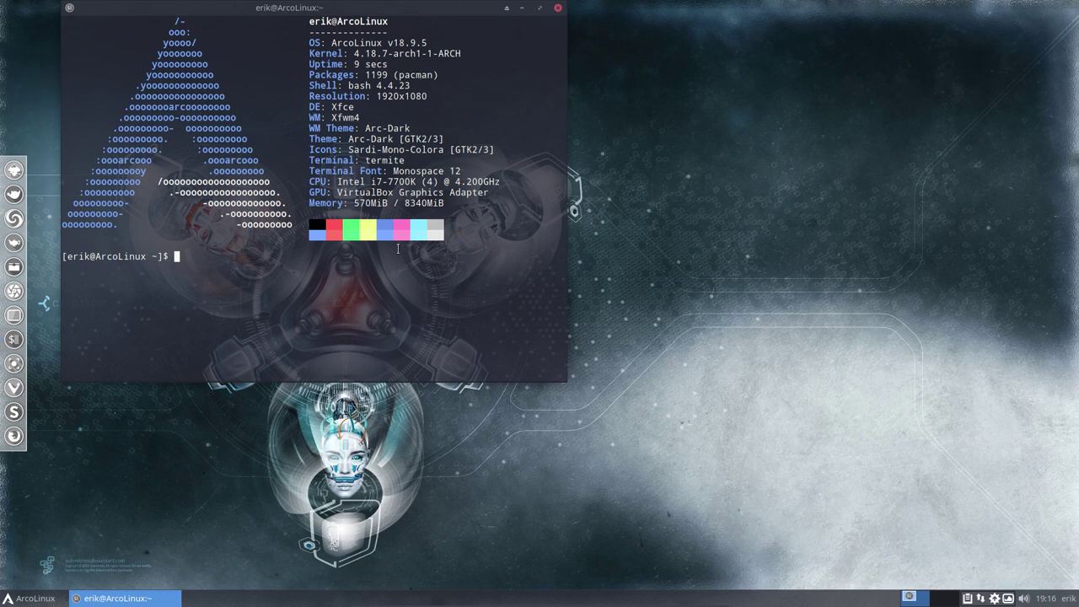
text(su)
Launch the ArcoLinux Hello web page, dismiss the keyring prompts, and maximize Chrome
click(37, 601)
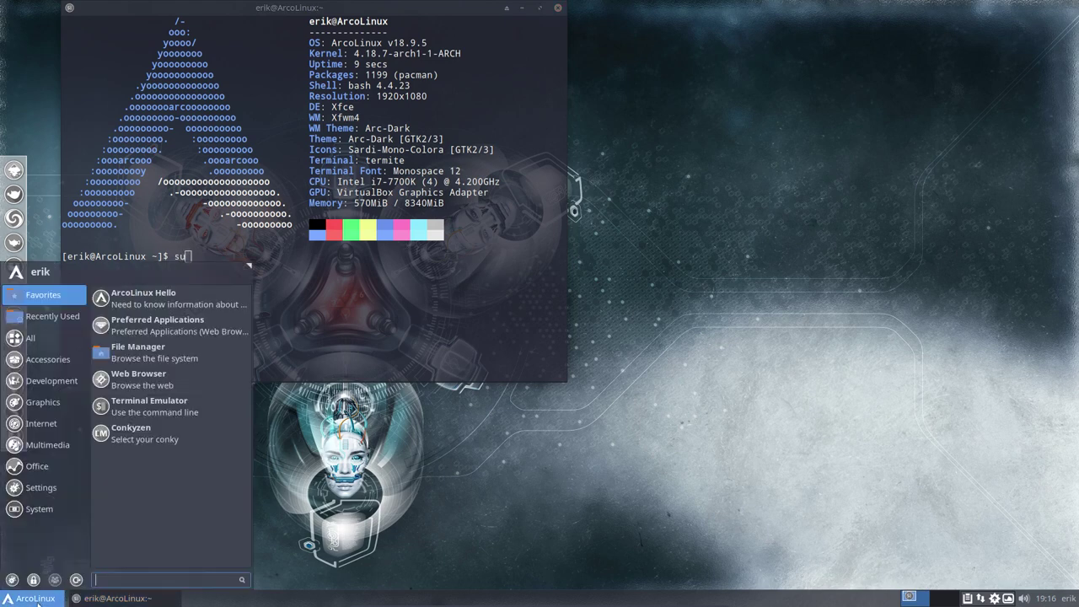
click(167, 300)
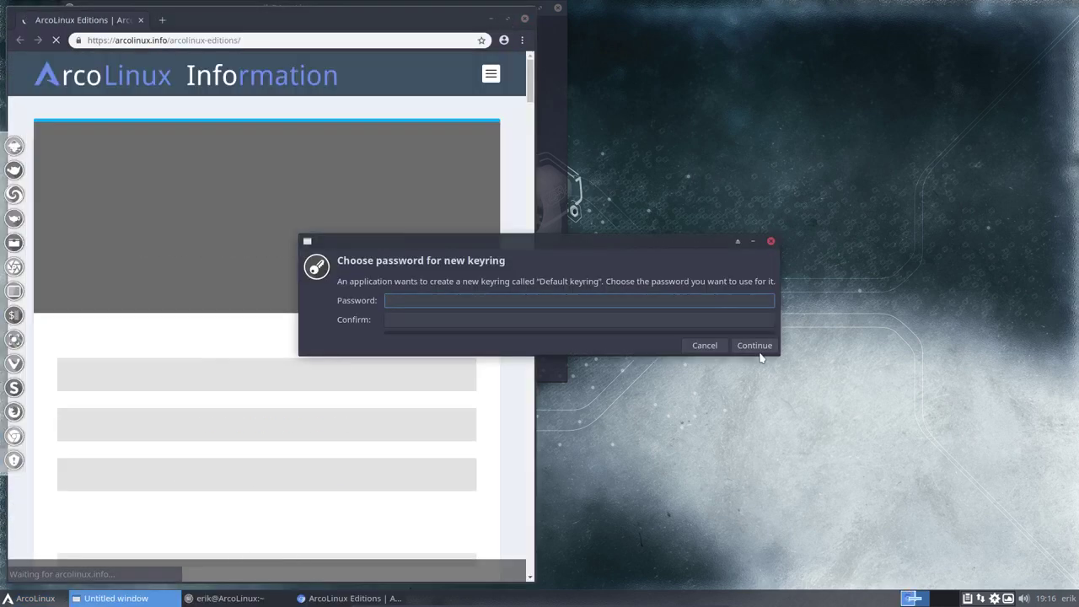
click(767, 347)
click(886, 307)
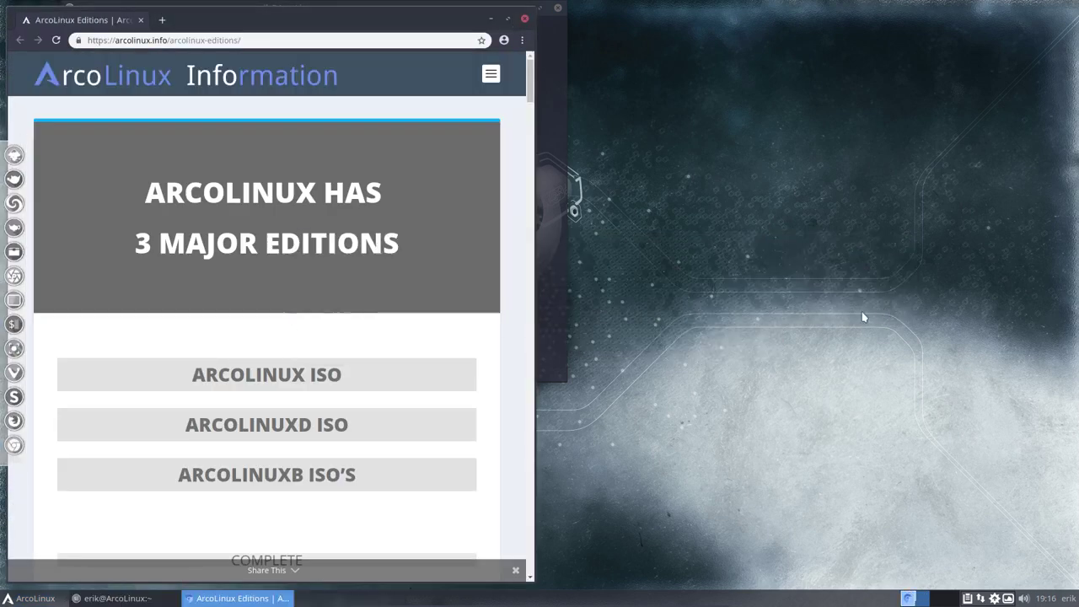
click(507, 18)
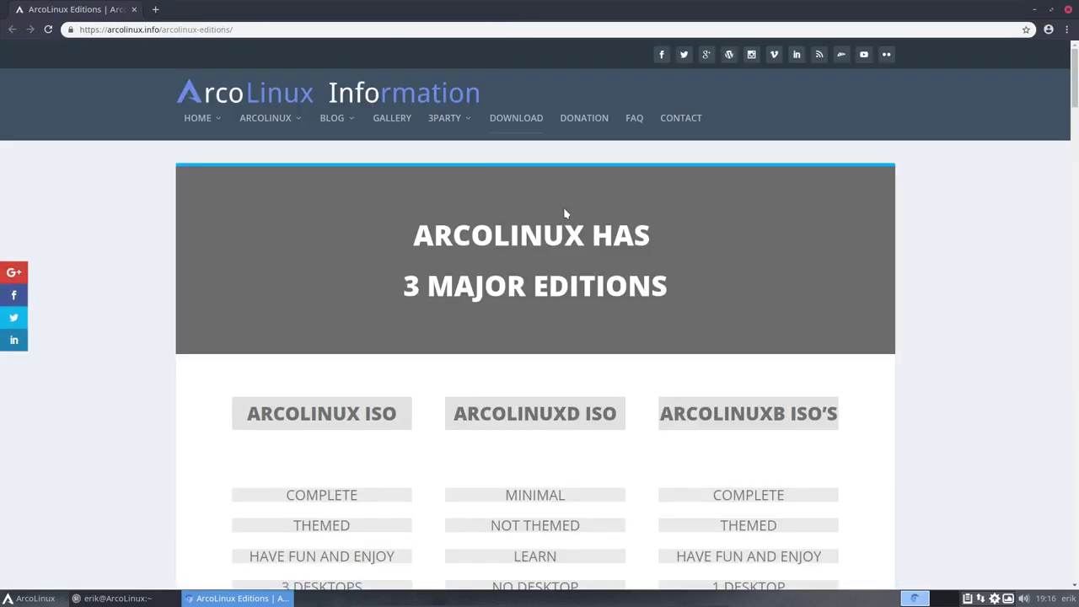
Go to arcolinux.com and open the article on installing linux, linux-lts, linux-hardened and linux-zen kernels
mouse_move(213, 119)
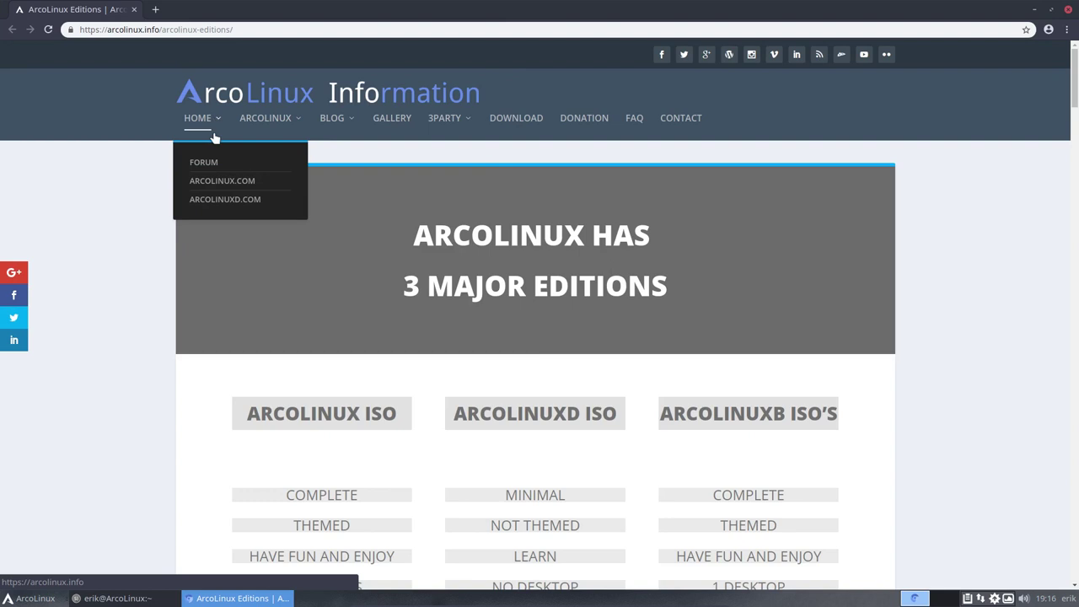
click(262, 187)
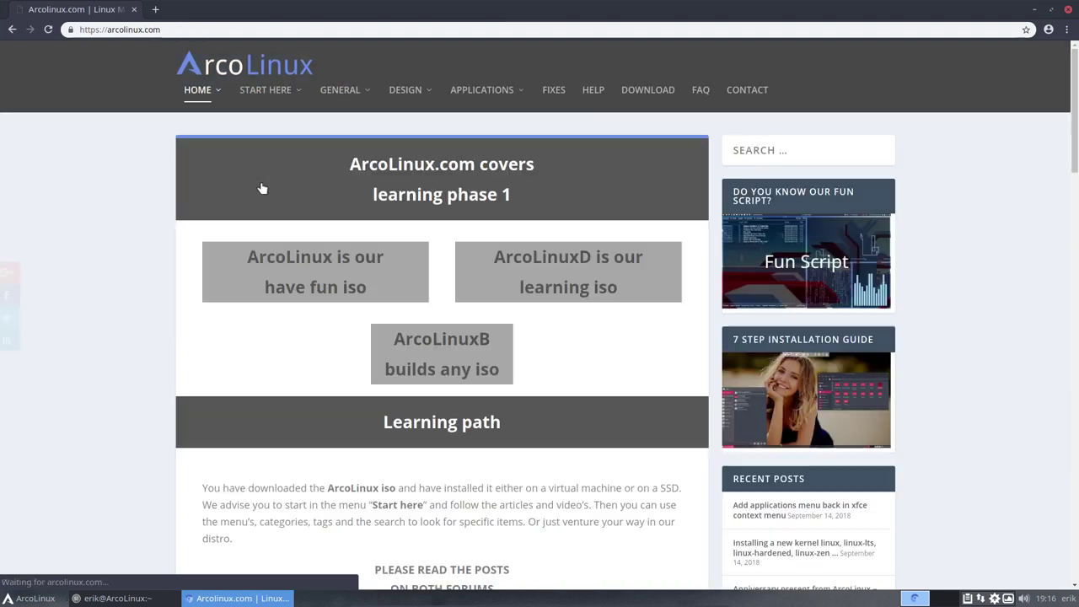
click(782, 546)
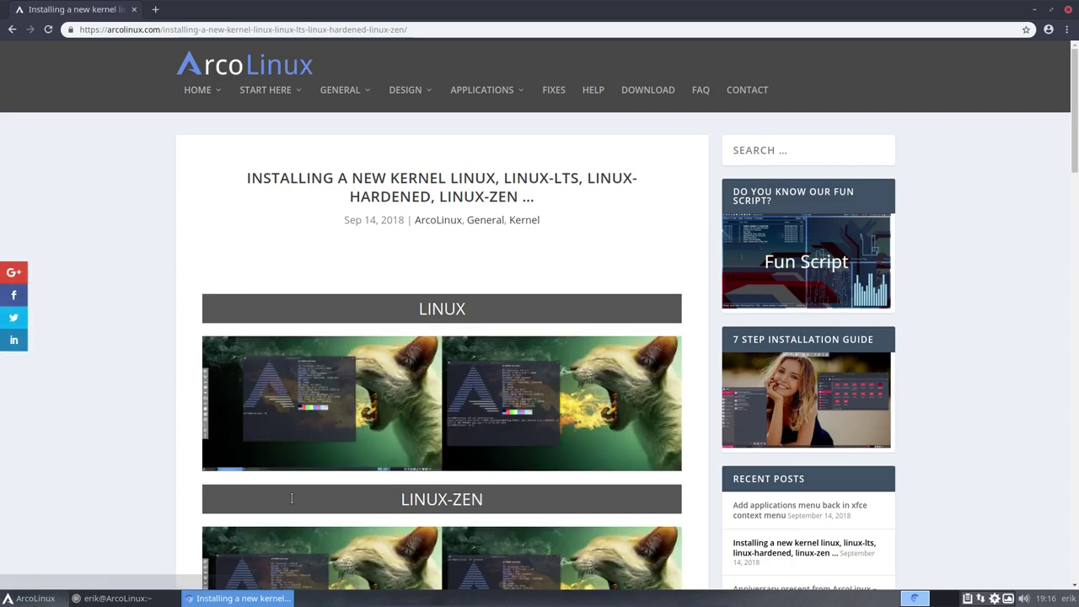
scroll(231, 410, down, 2)
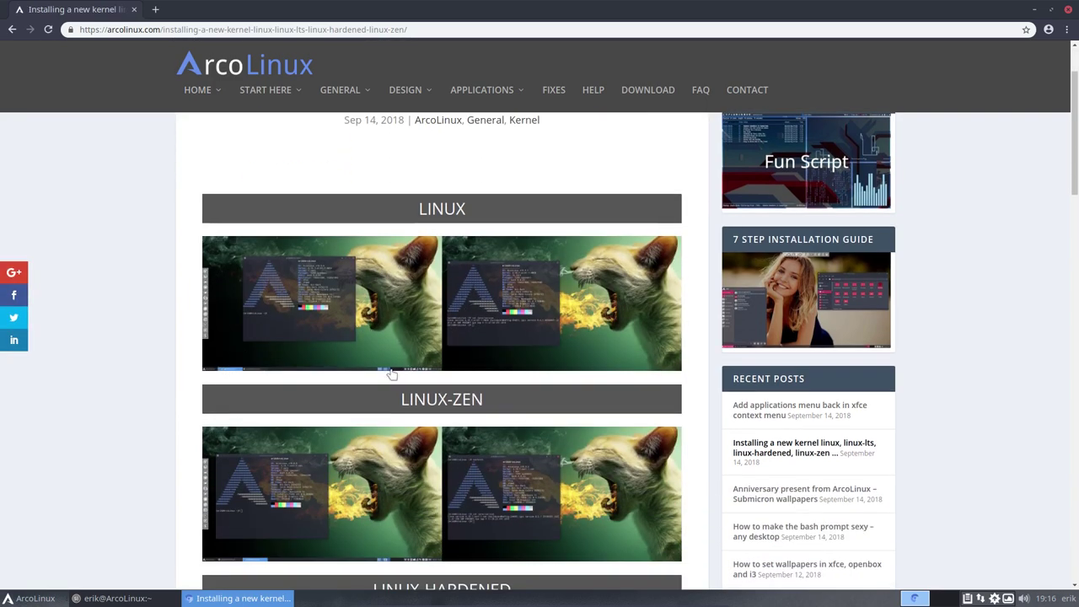
scroll(393, 376, down, 3)
scroll(428, 526, down, 5)
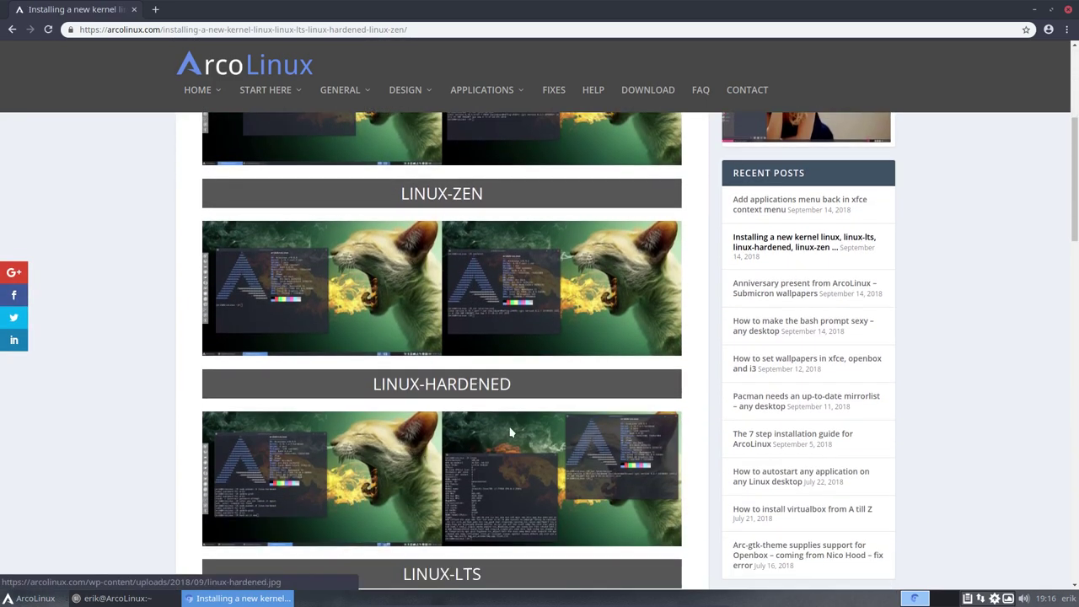
scroll(511, 433, up, 2)
scroll(509, 432, down, 3)
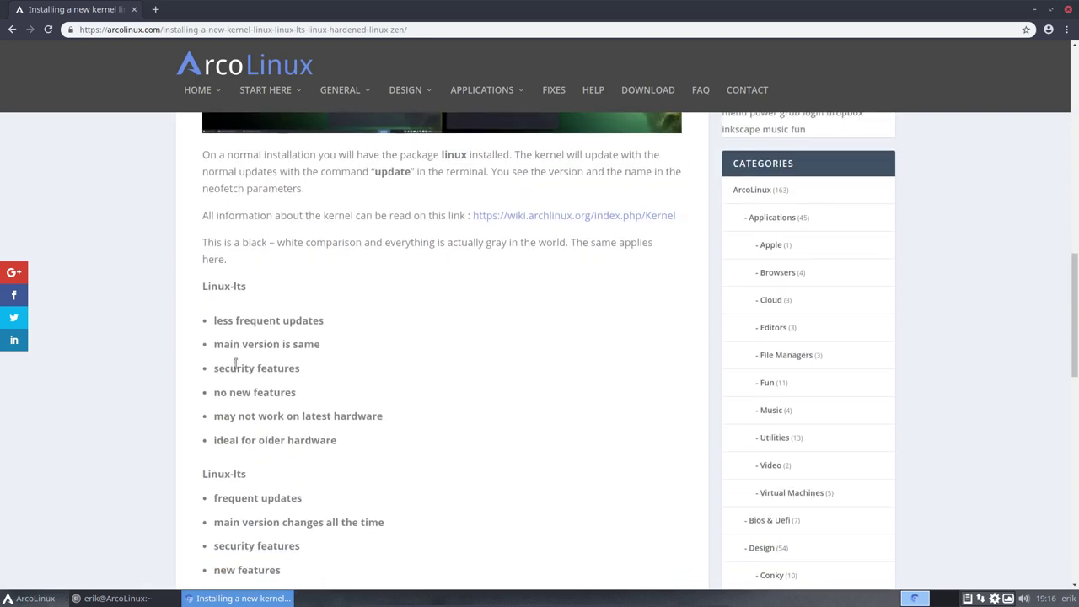
scroll(286, 434, down, 2)
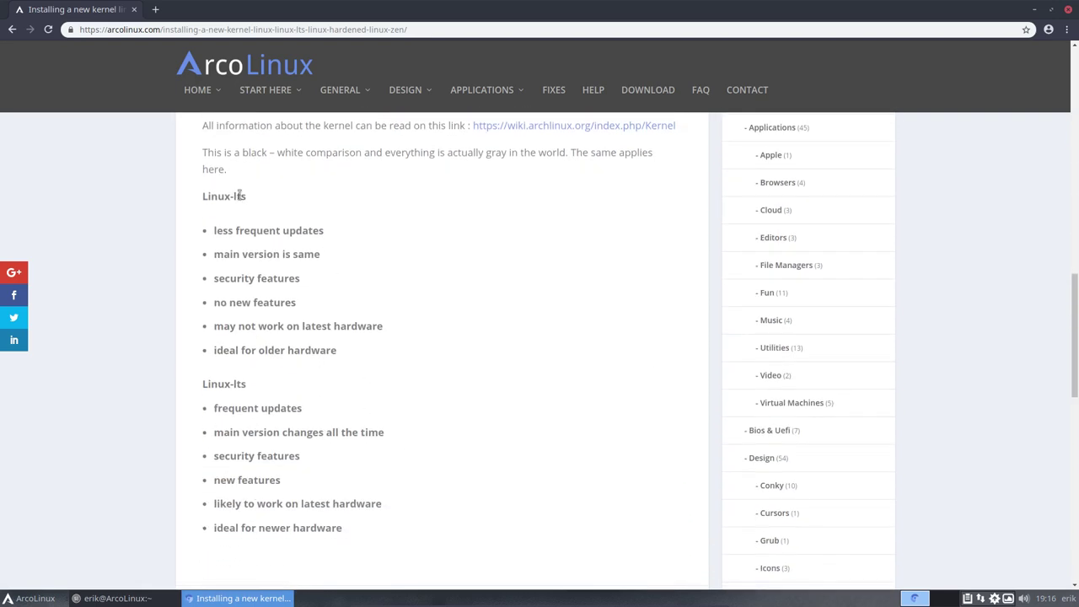
Highlight the Linux-lts heading, read on, and follow the link to the ArchWiki Kernel page
drag(231, 196, 250, 199)
scroll(307, 412, down, 4)
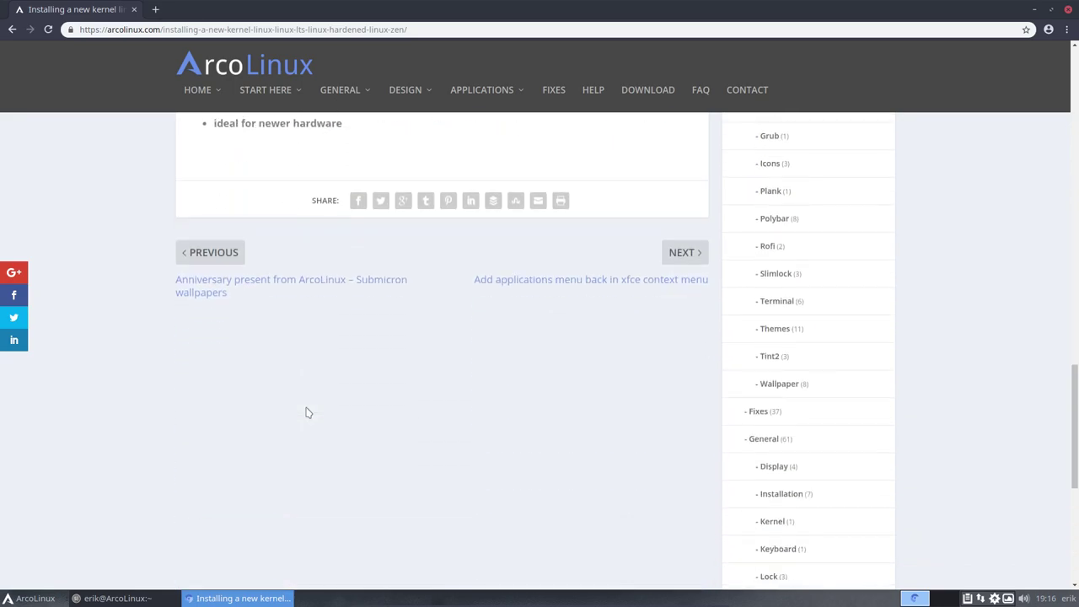
scroll(307, 413, up, 20)
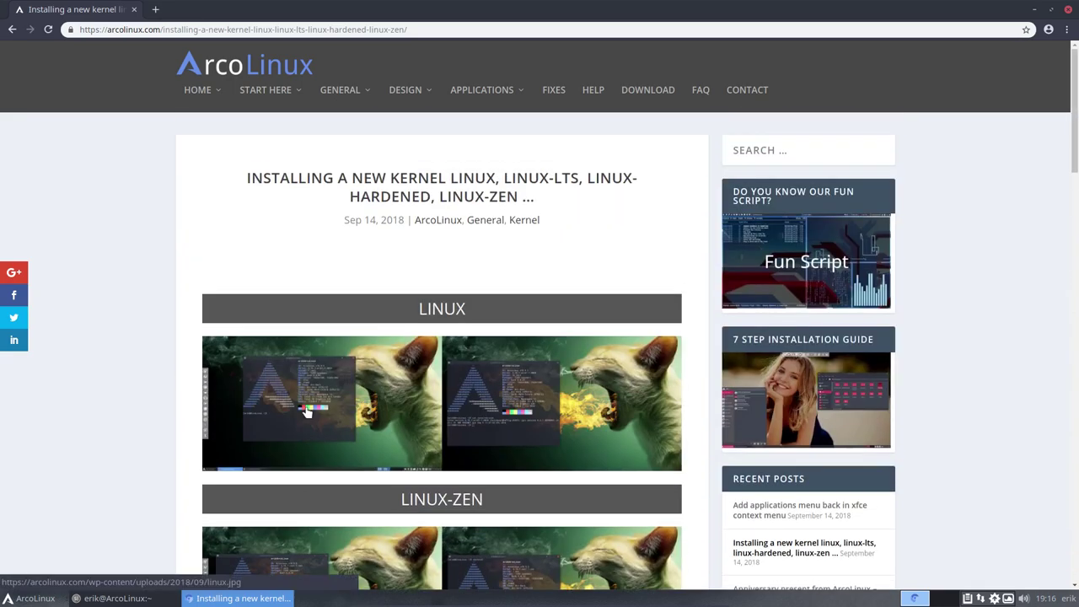
scroll(345, 471, down, 8)
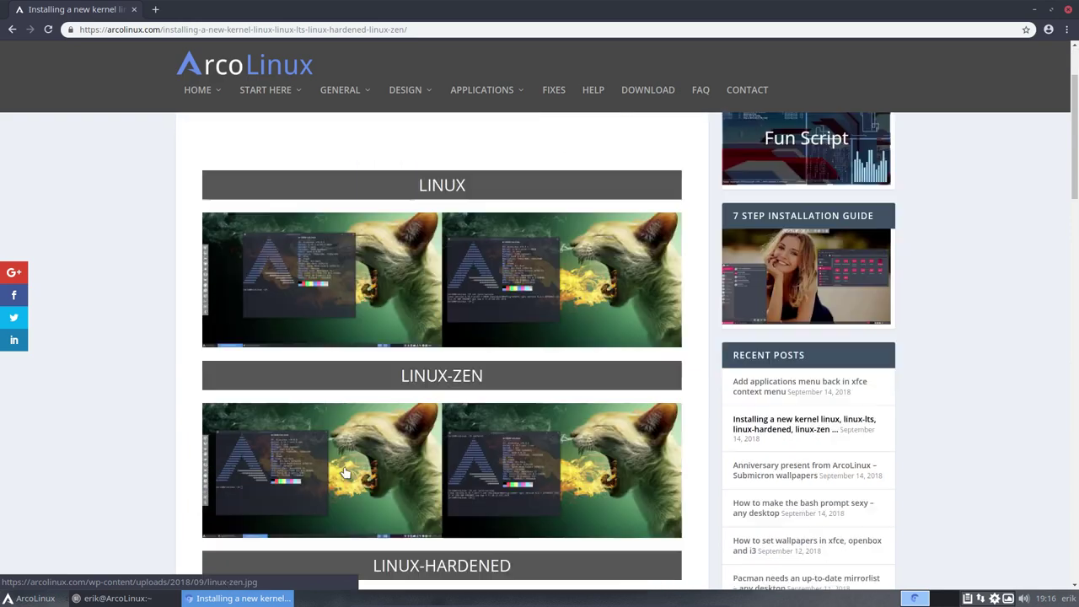
scroll(345, 470, down, 3)
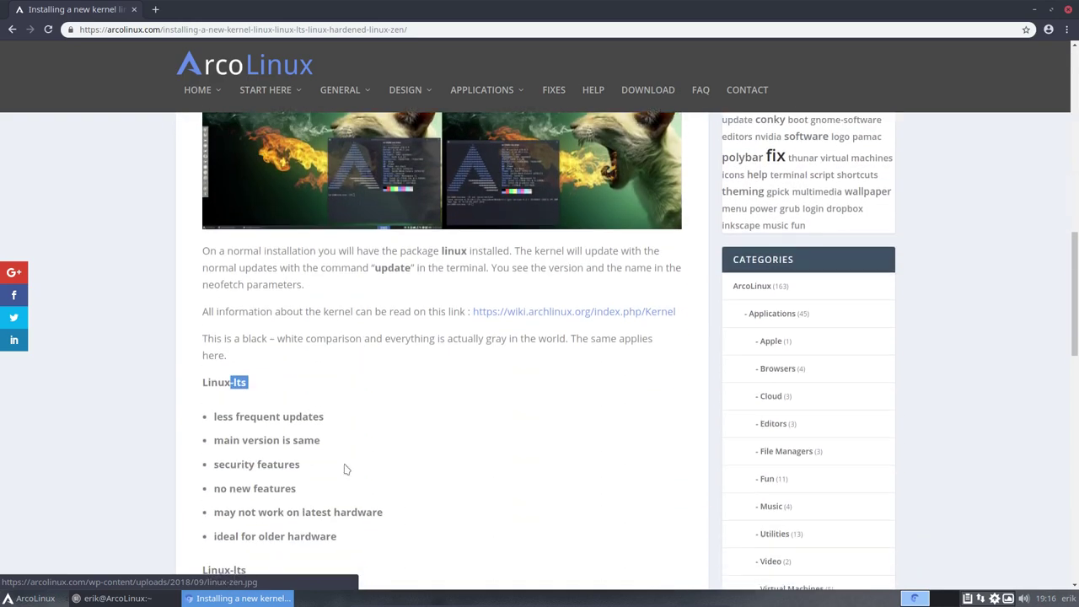
click(554, 312)
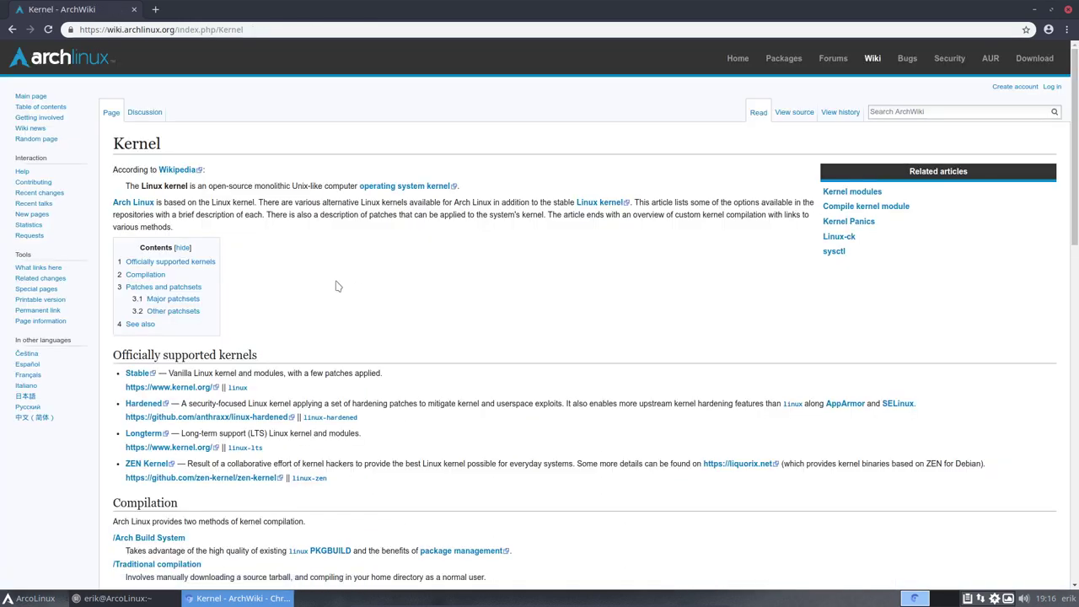
Scroll down to the officially supported kernels: Stable, Hardened, Longterm and ZEN
scroll(320, 277, down, 2)
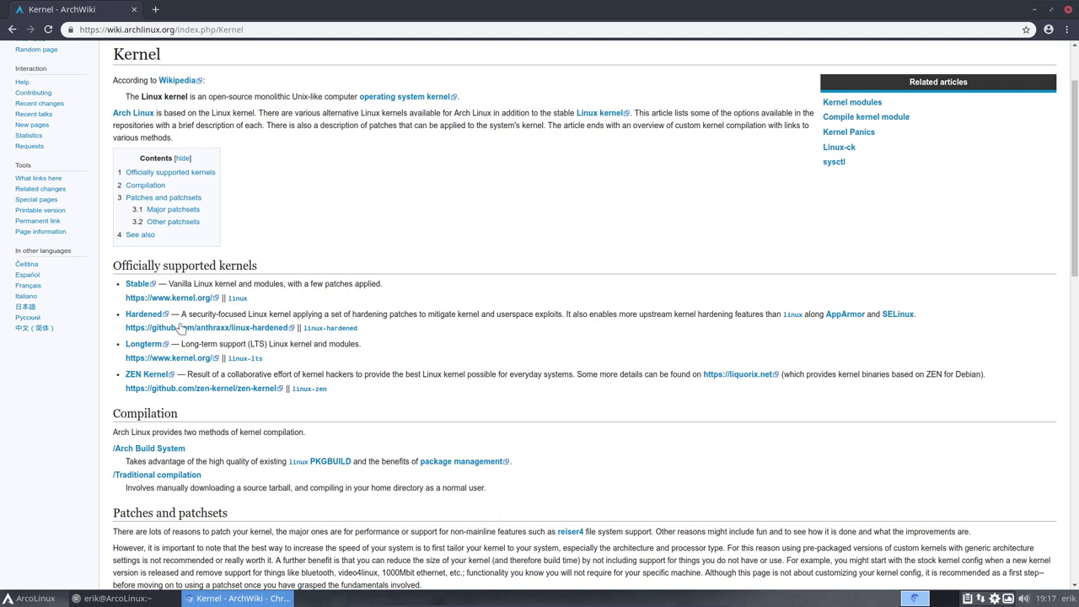
Minimize Chrome and install linux-zen with sudo pacman -S linux-zen, then type update-grub
click(1034, 9)
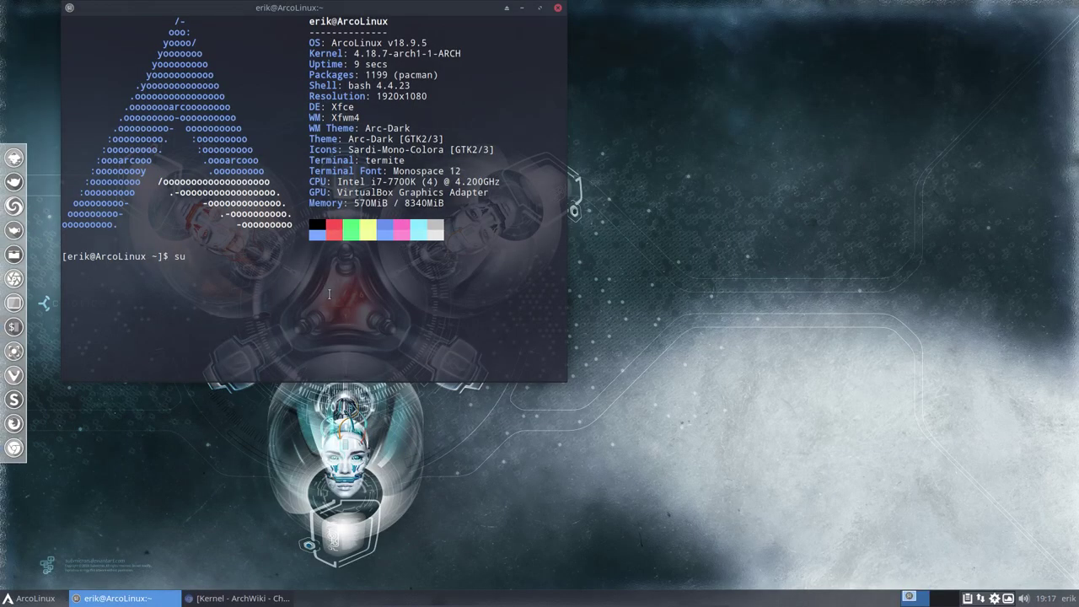
text(do pacman -S ar)
key(BackSpace)
key(BackSpace)
text(linux-z)
key(Tab)
key(Tab)
key(Tab)
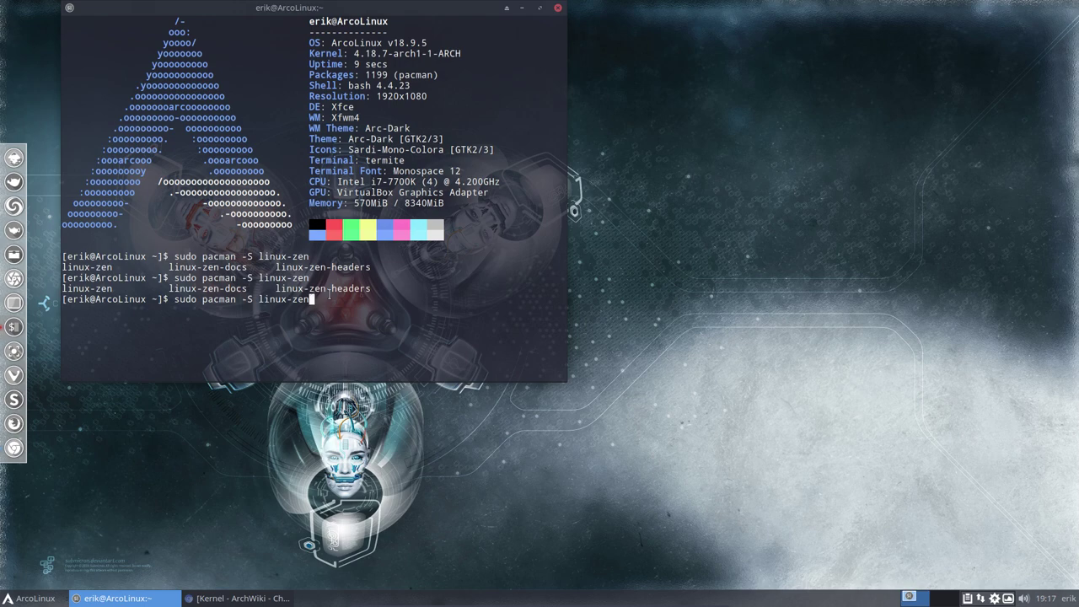
key(Return)
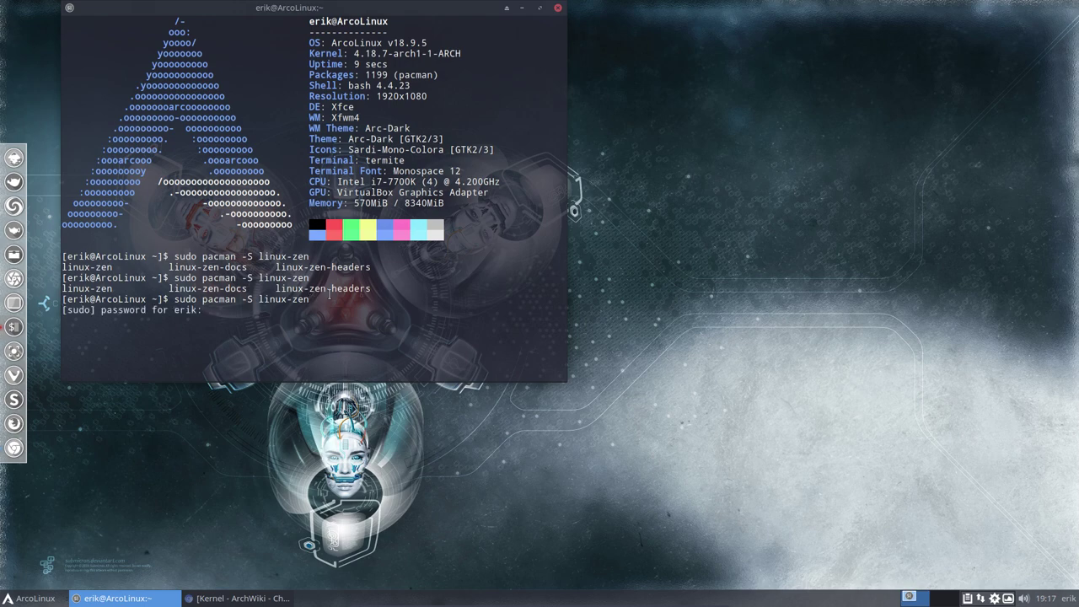
key(Return)
key(Return)
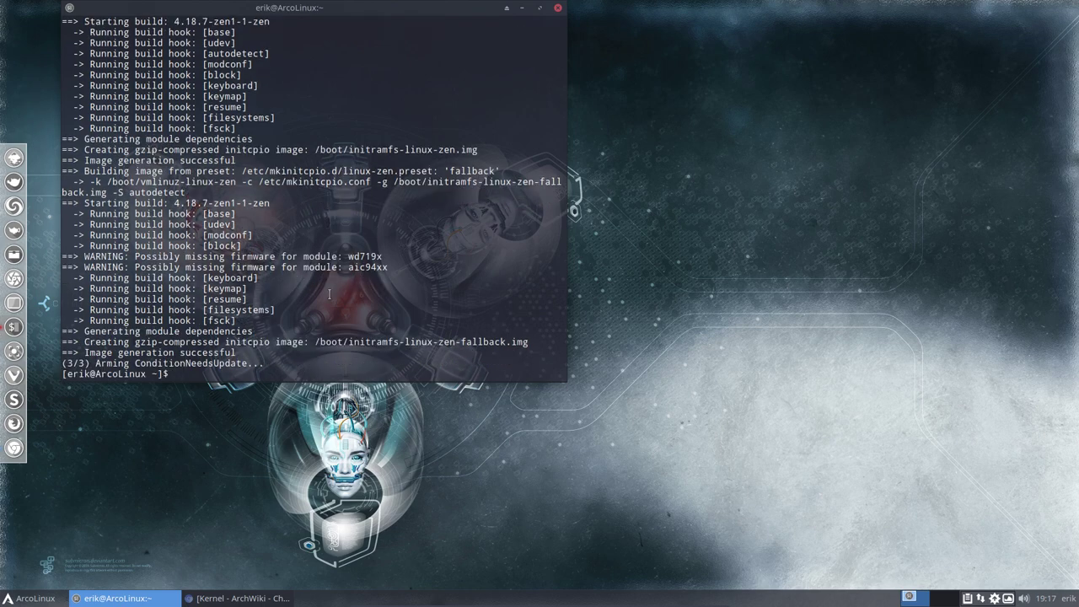
text(update-grub)
Finish regenerating GRUB with update-grub, then enter 'sudo reboot' to boot the zen kernel
key(Return)
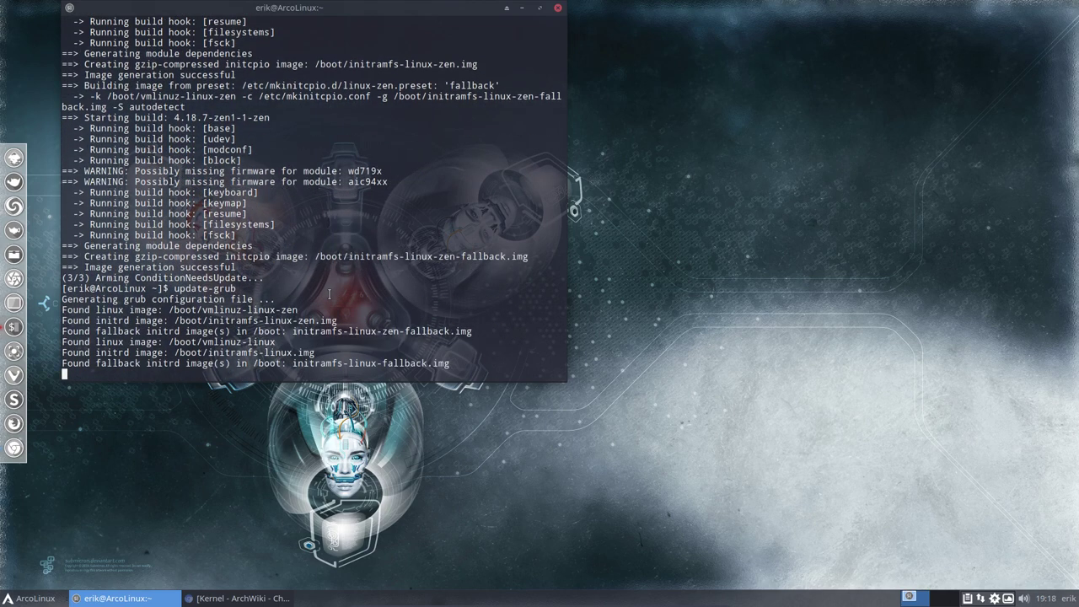
text(su)
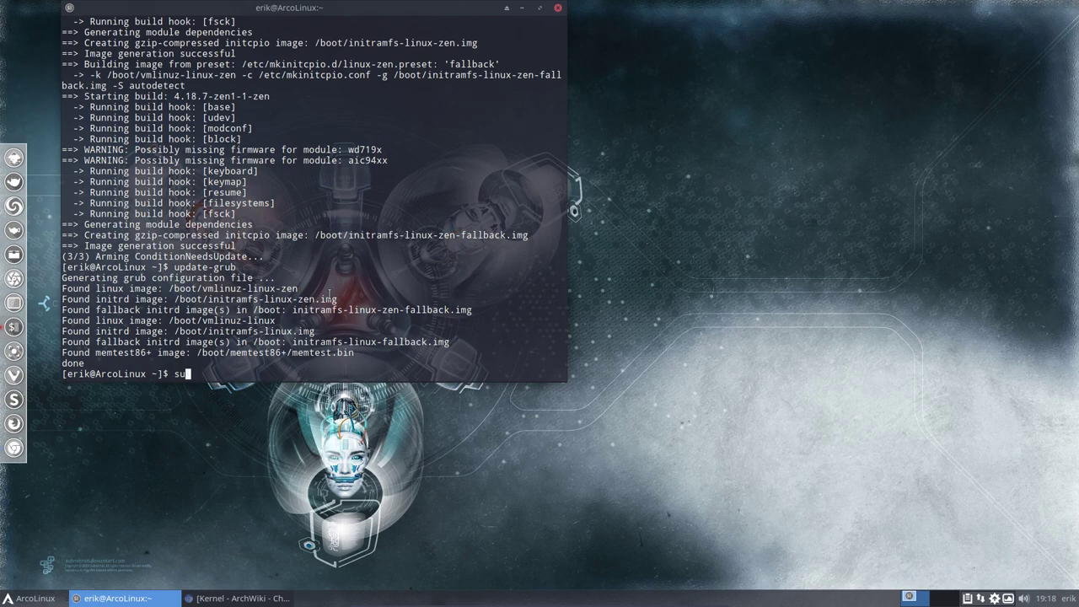
text(do reboot)
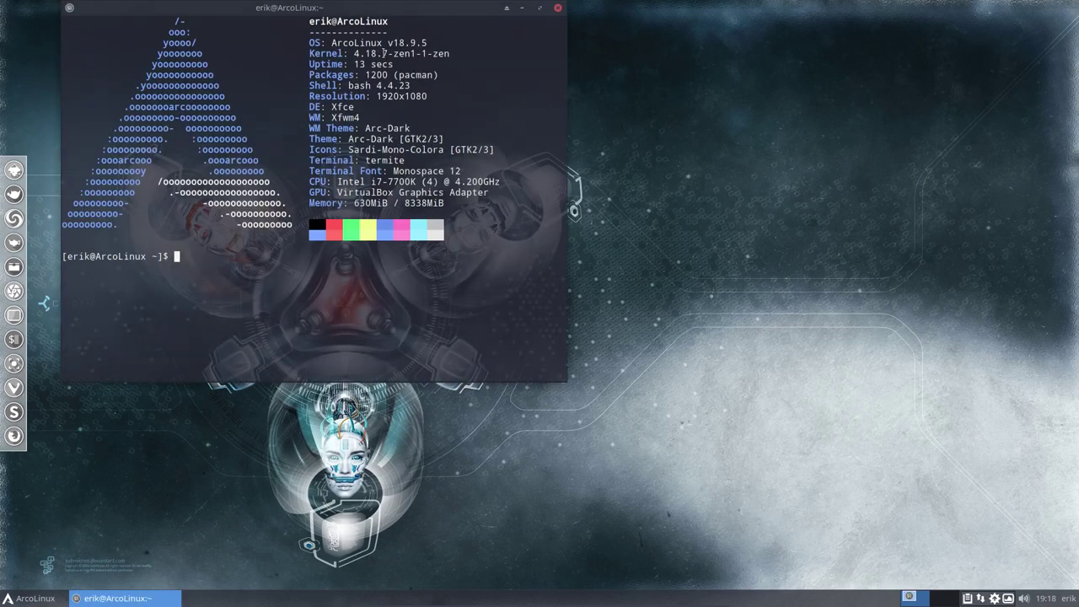
Note the running zen kernel version, then remove linux-zen with 'sudo pacman -R linux-zen' and the sudo password
drag(382, 54, 454, 49)
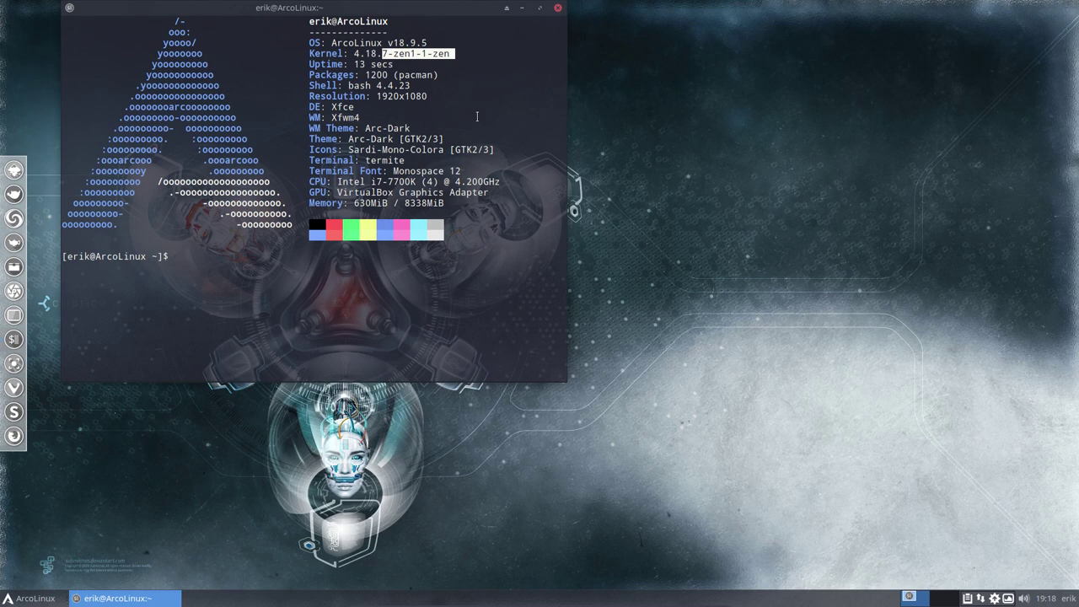
click(297, 280)
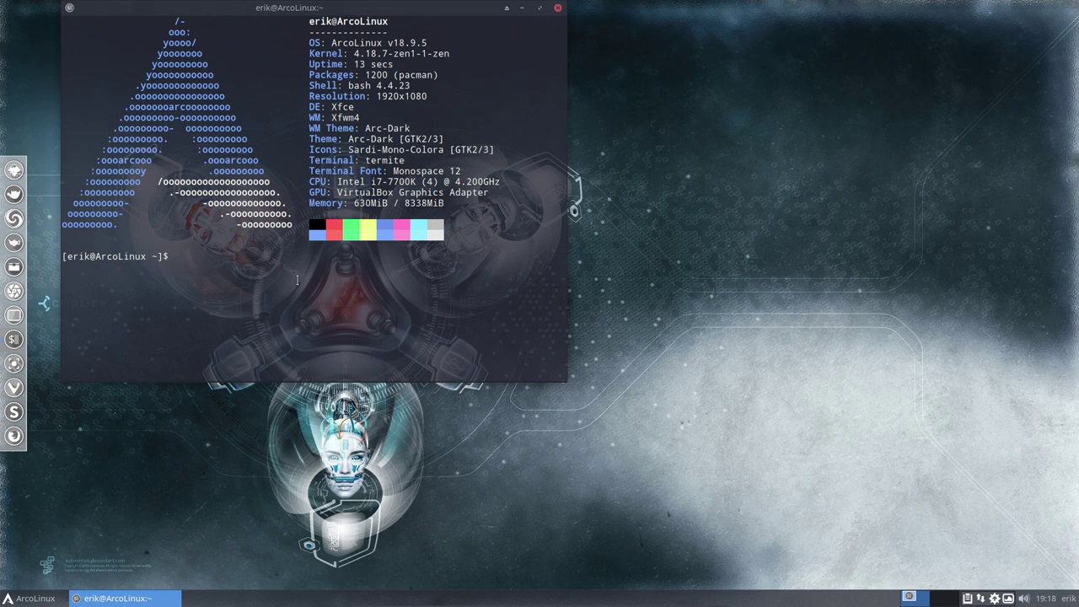
text(sudo re)
key(BackSpace)
key(BackSpace)
text(pacman -R a)
key(BackSpace)
text(linux-zen)
key(Return)
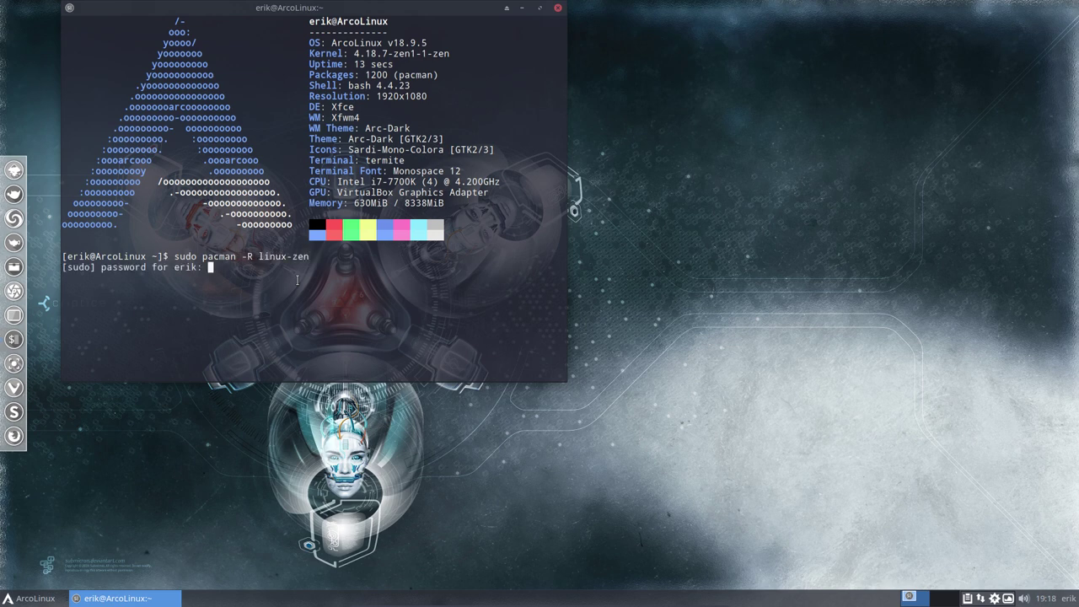
key(Return)
key(Return)
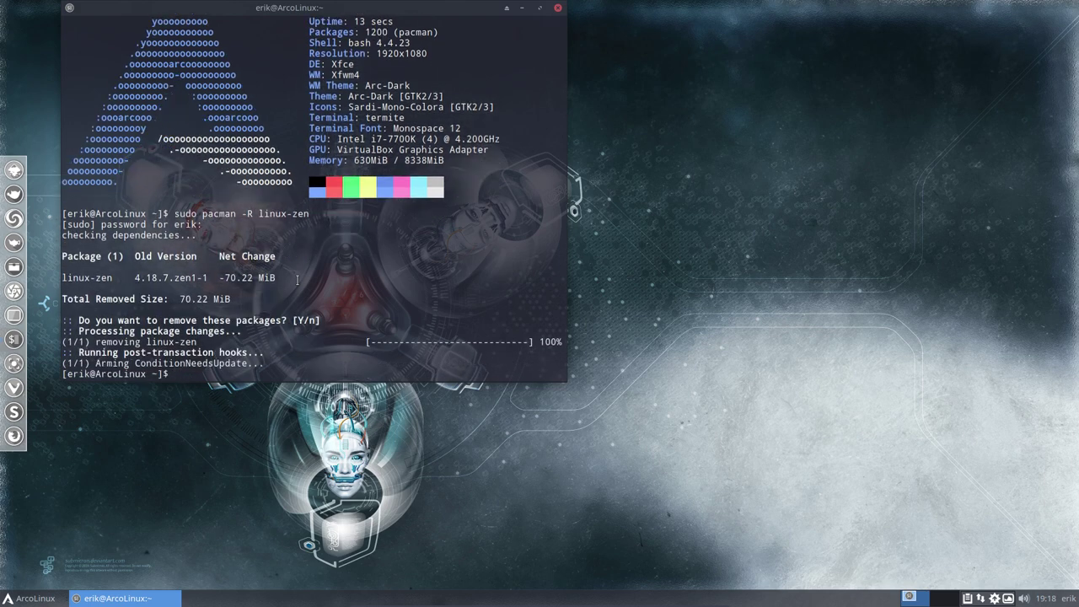
Run 'update-grub' so GRUB lists only the default linux kernel
text(s)
key(BackSpace)
text(updateg)
key(BackSpace)
text(-grub)
key(Return)
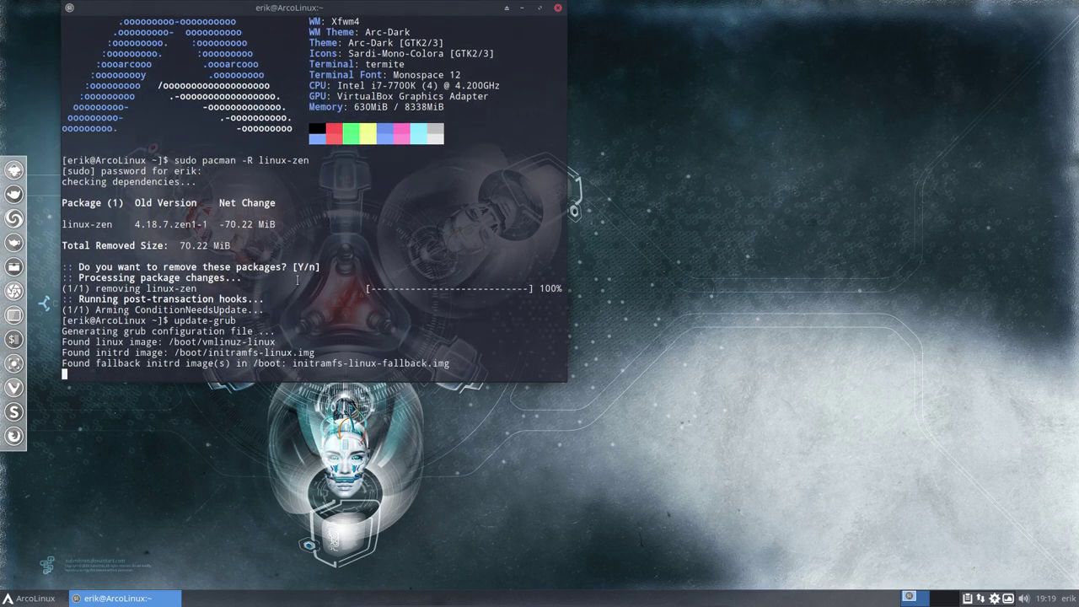
Reboot with 'sudo reboot' onto 4.18.7-arch1-1-ARCH, then type 'sudo pacman -S linux-hardened'
text(sudo reboot)
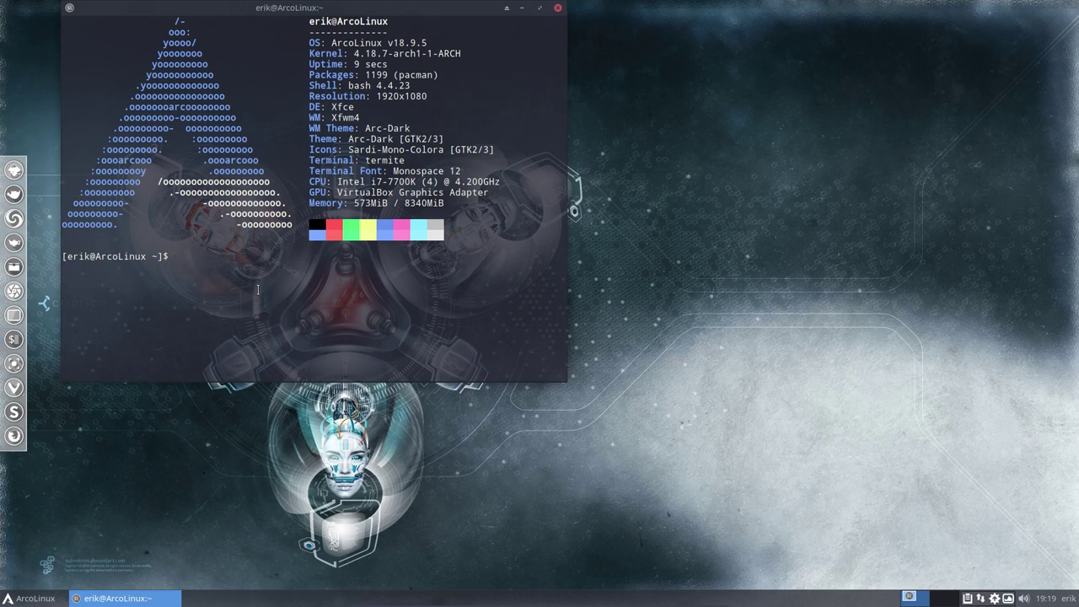
text(sudo pacman -S linux-hardened)
Run the linux-hardened install command and authorize it with the sudo password
key(Return)
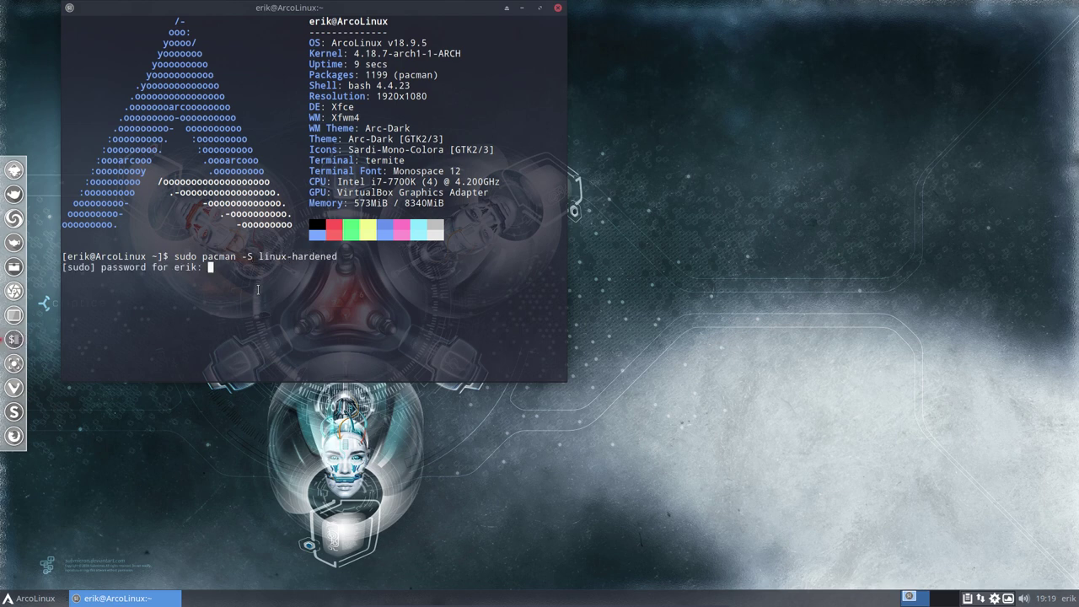
key(Return)
key(Return)
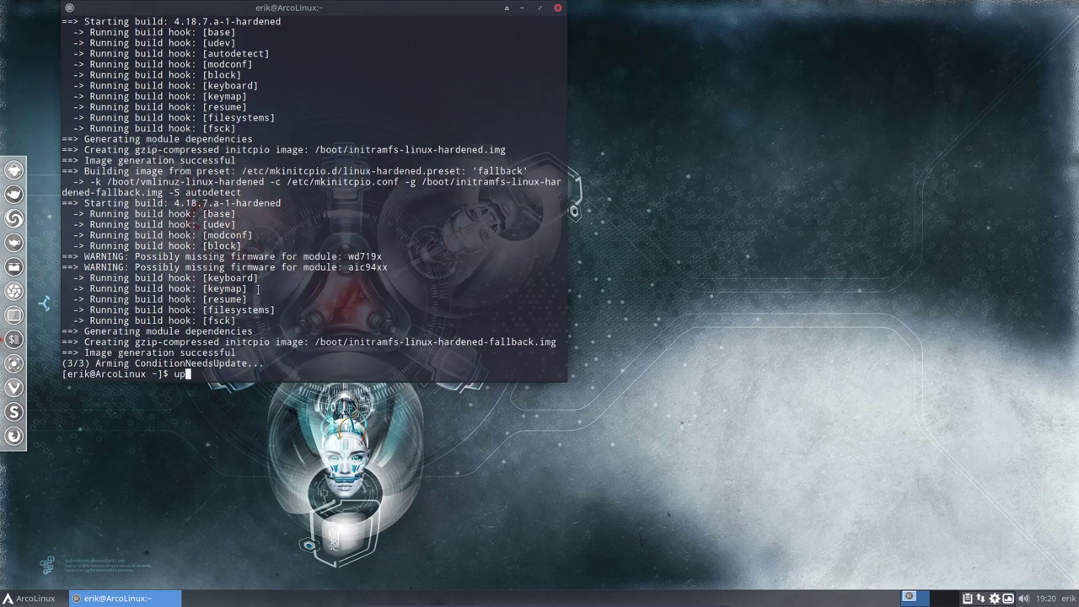
Run update-grub, reboot with 'sudo reboot', and open a terminal showing kernel 4.18.7.a-1-hardened
text(date-grub)
key(Return)
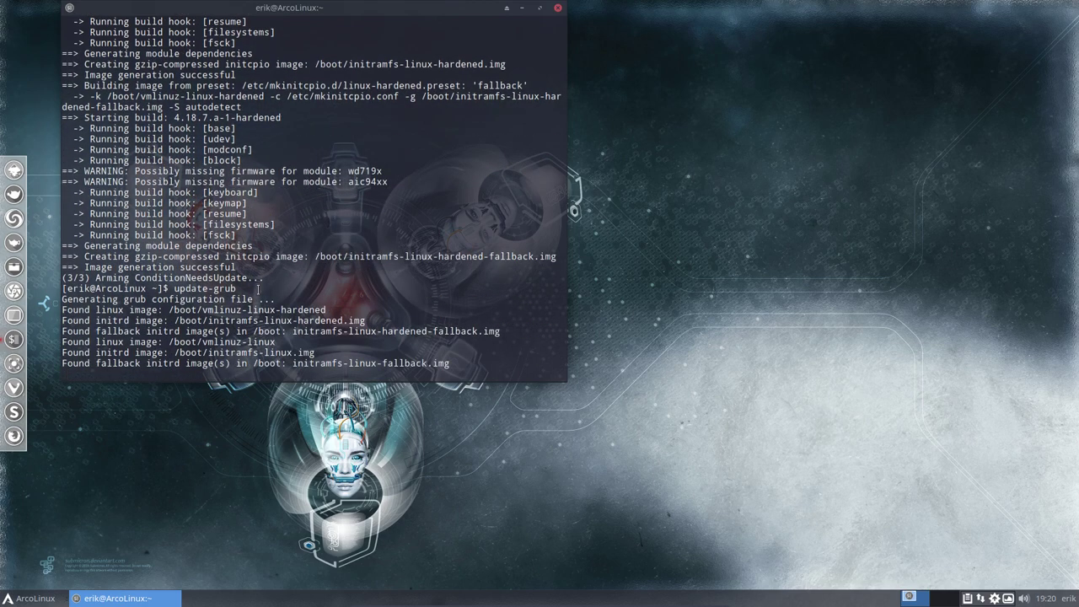
text(s)
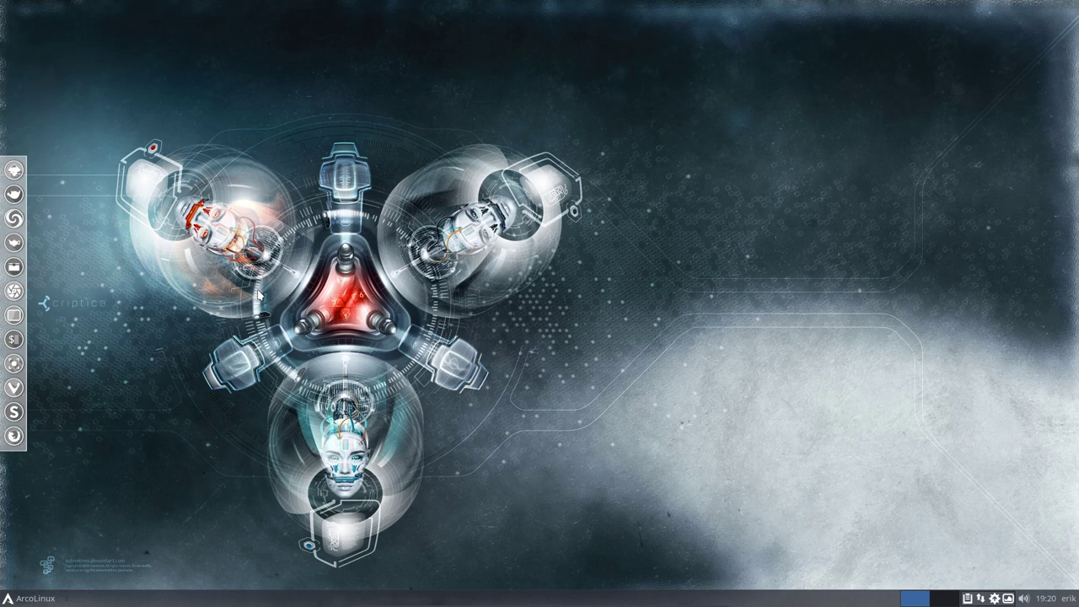
key(ctrl+alt+t)
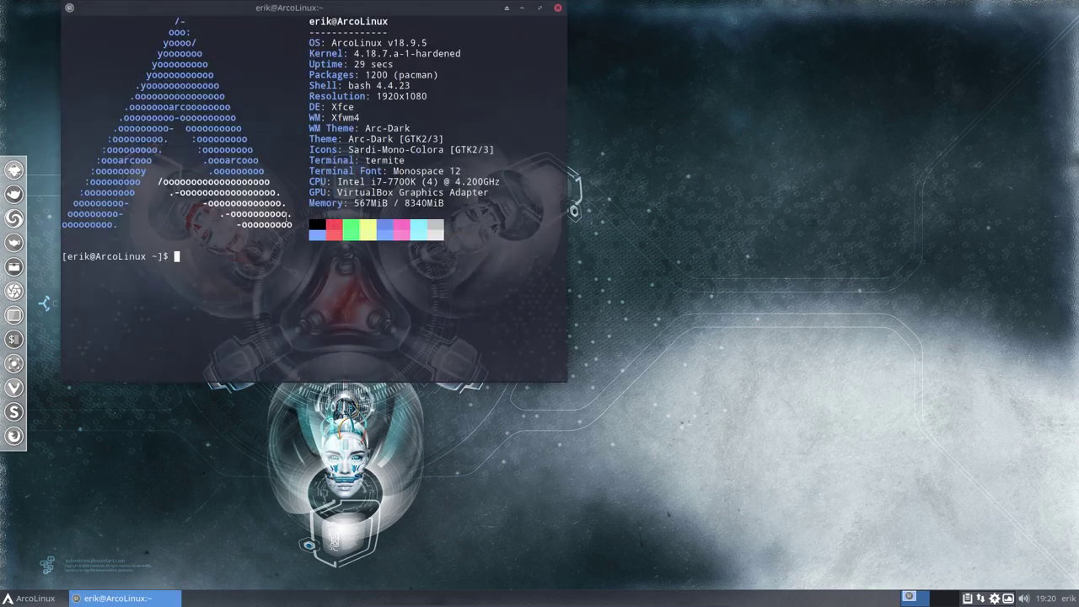
Remove linux-hardened with 'sudo pacman -R linux-hardened', entering the sudo password and confirming
drag(389, 53, 462, 55)
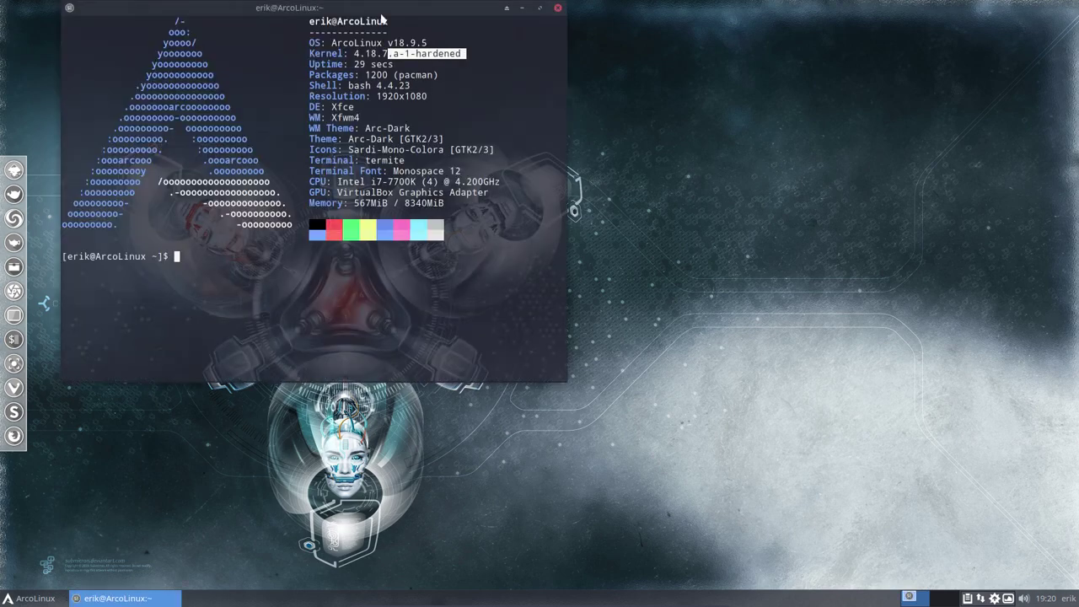
drag(382, 16, 520, 87)
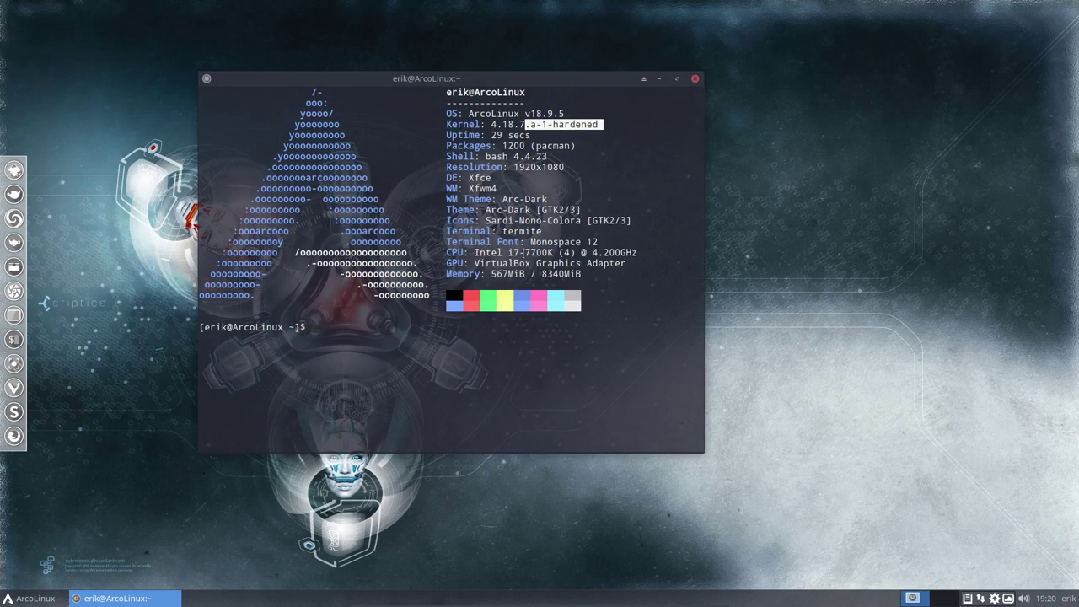
text(sudo pacman -R linux)
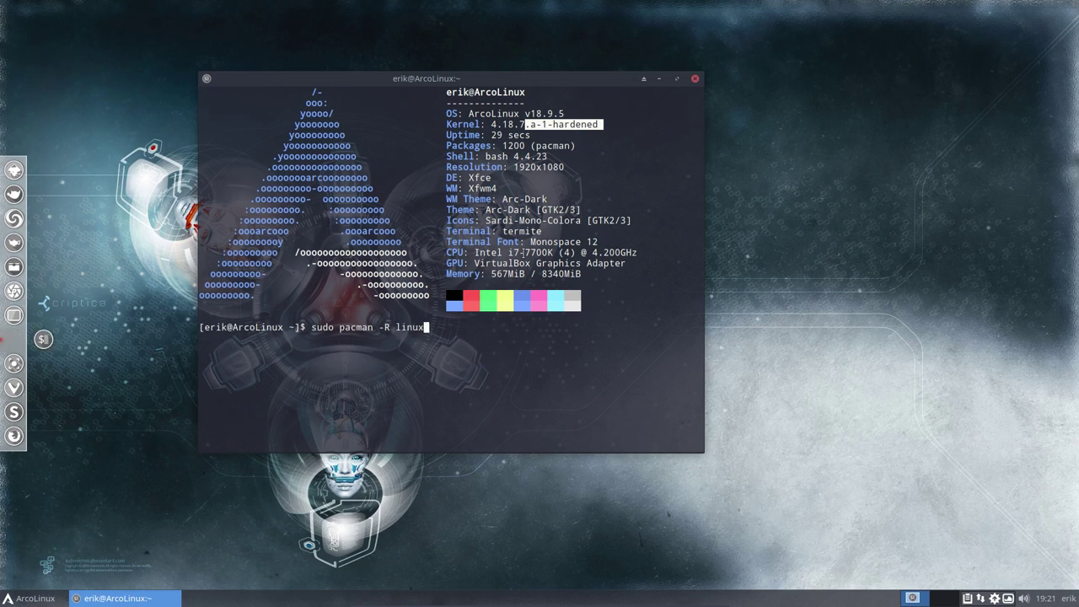
text(-hardened)
key(Return)
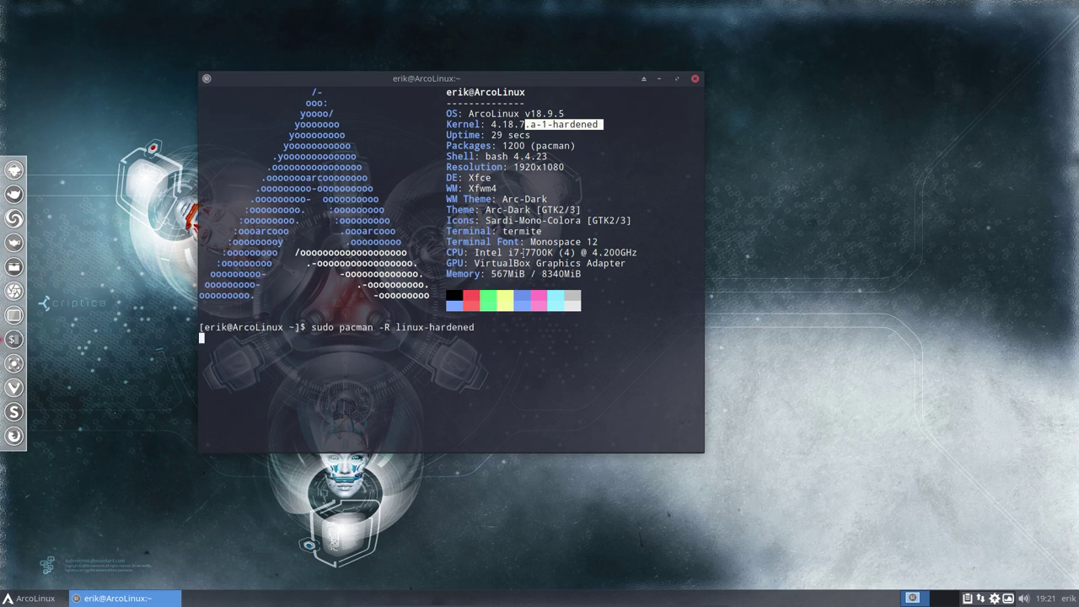
key(Return)
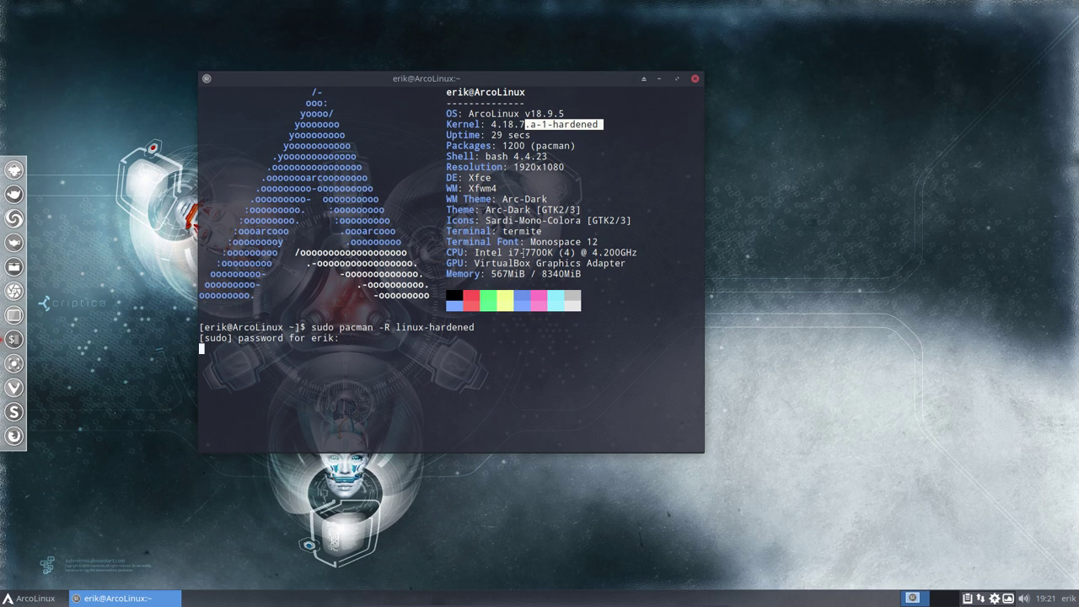
key(Return)
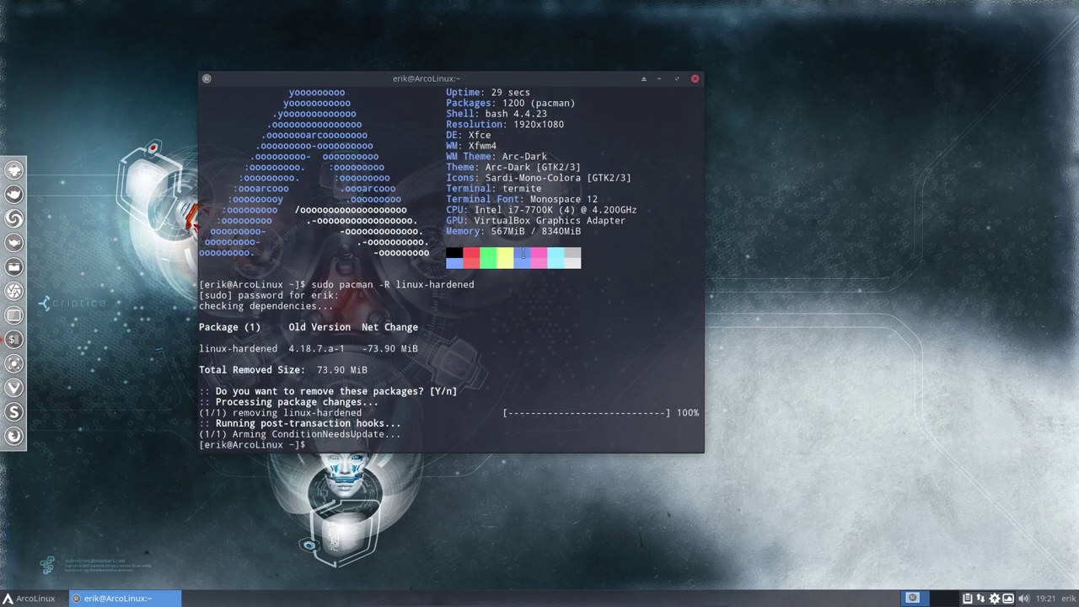
Run 'update-grub' for the default linux kernel only, then enter 'sudo reboot'
text(update-grub)
key(Return)
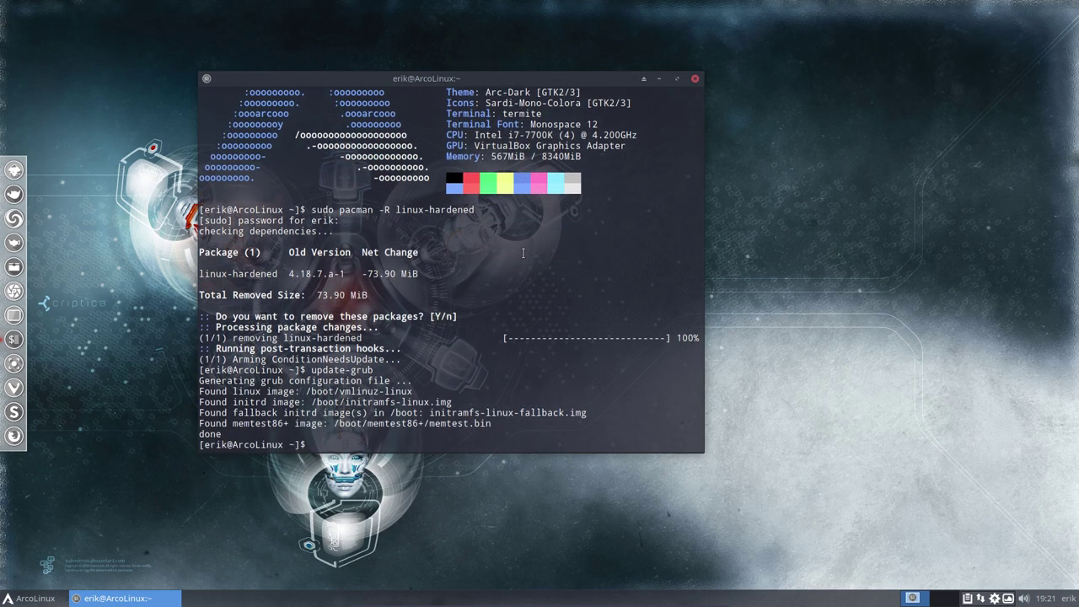
text(sudo reboot)
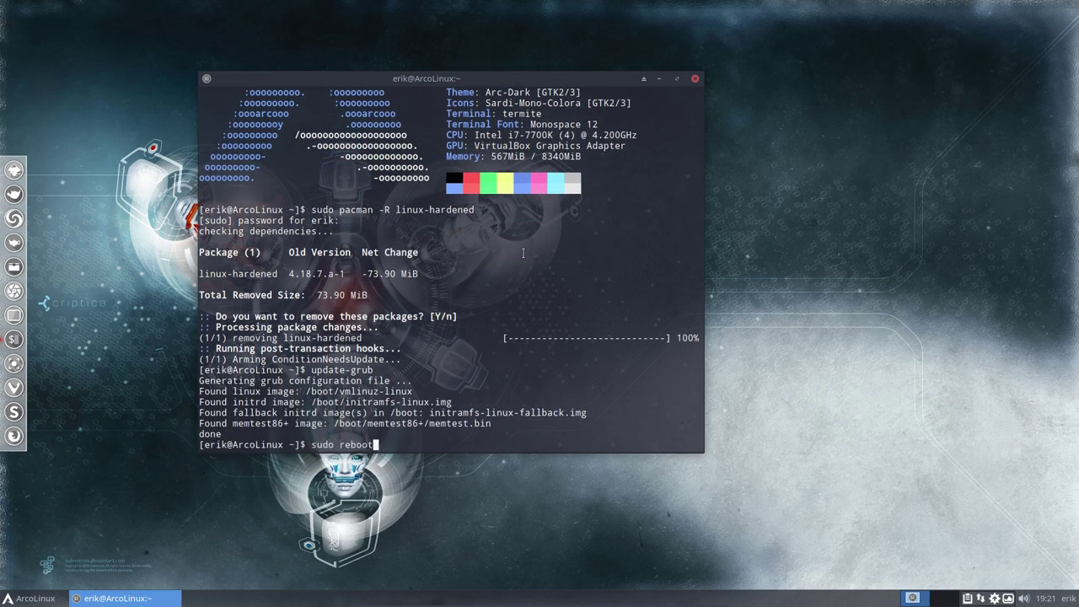